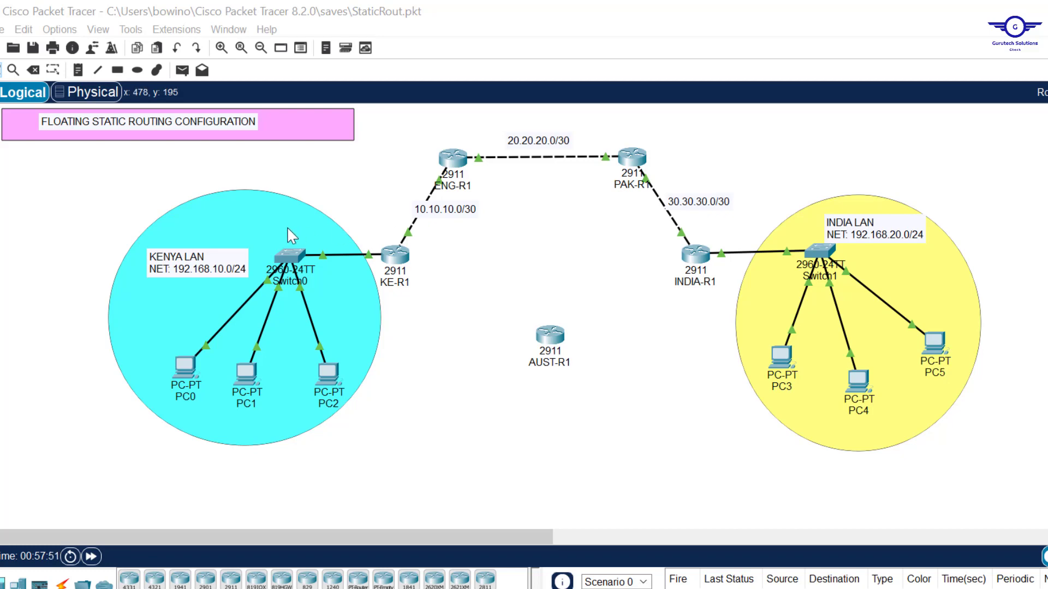
Step: Point out both LANs, ENG-R1 and the primary-path routers, then bring config-guide.txt forward
left_click_drag(73, 171, 901, 276)
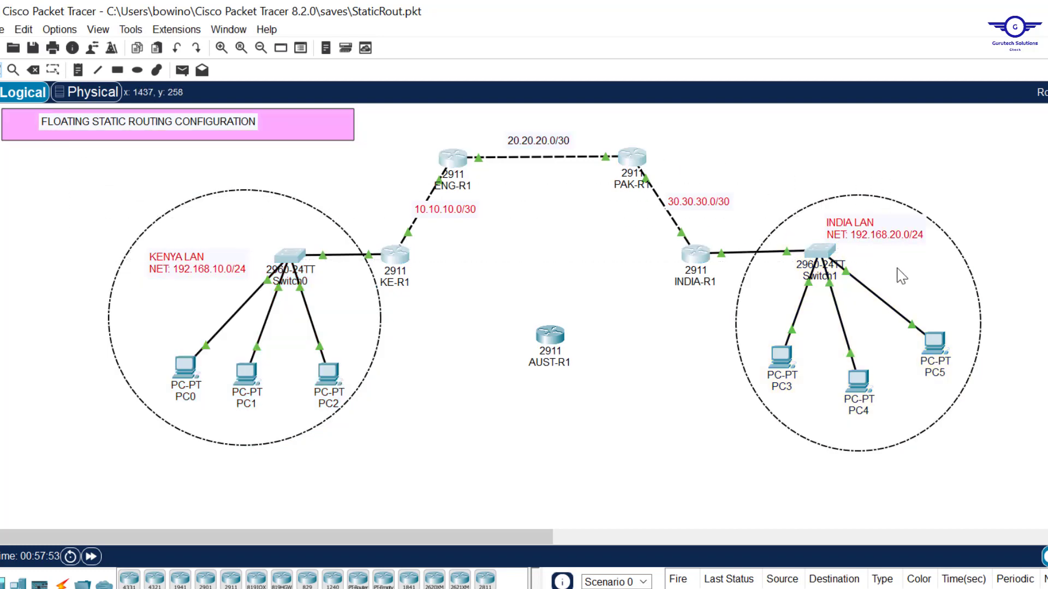
left_click(537, 217)
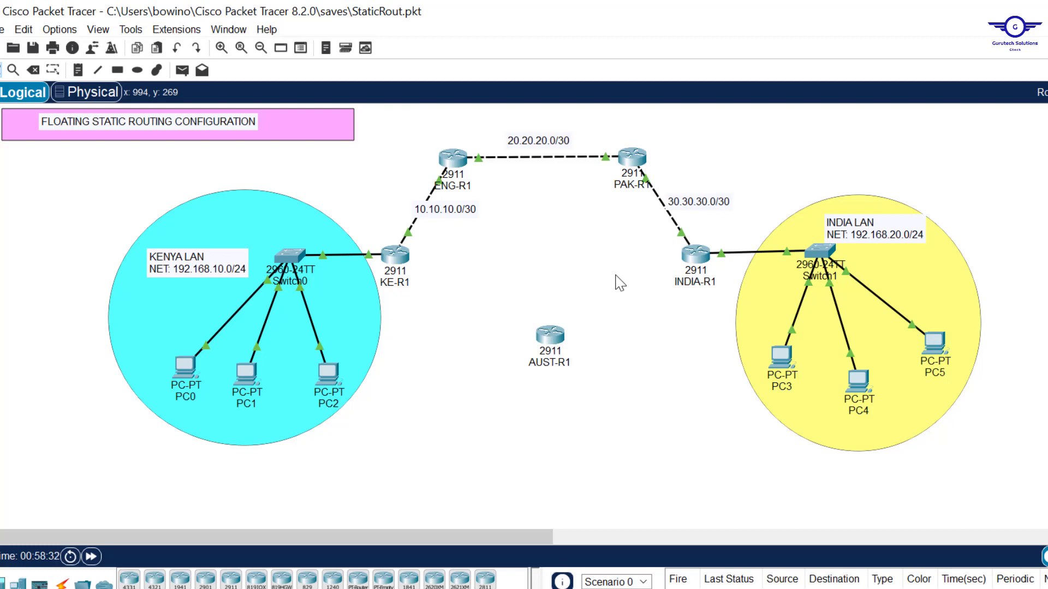
left_click_drag(388, 171, 729, 221)
left_click(468, 247)
left_click_drag(414, 275, 692, 312)
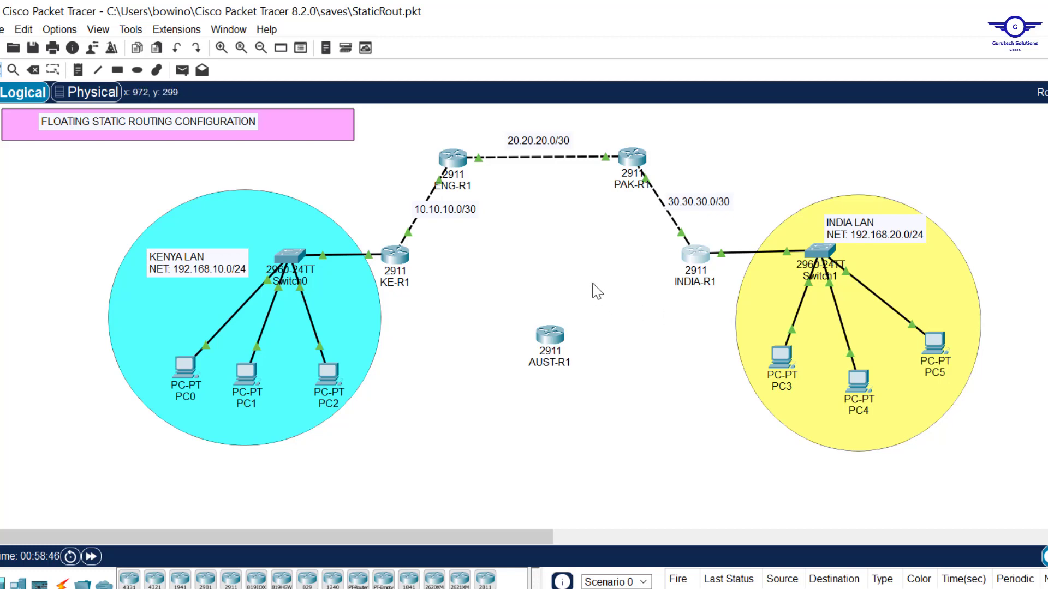
left_click(589, 268)
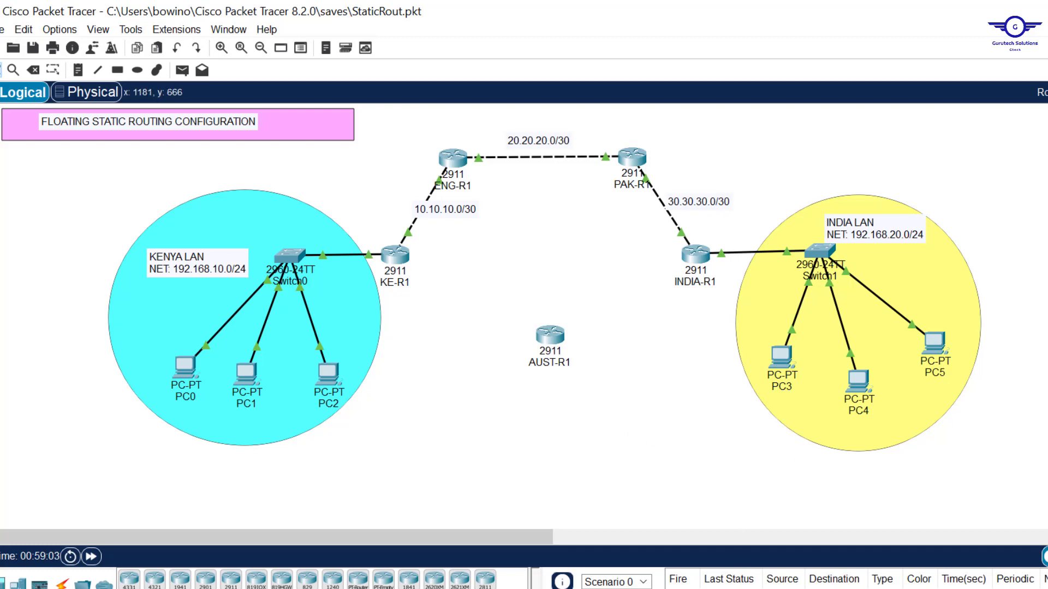
key("alt+Tab")
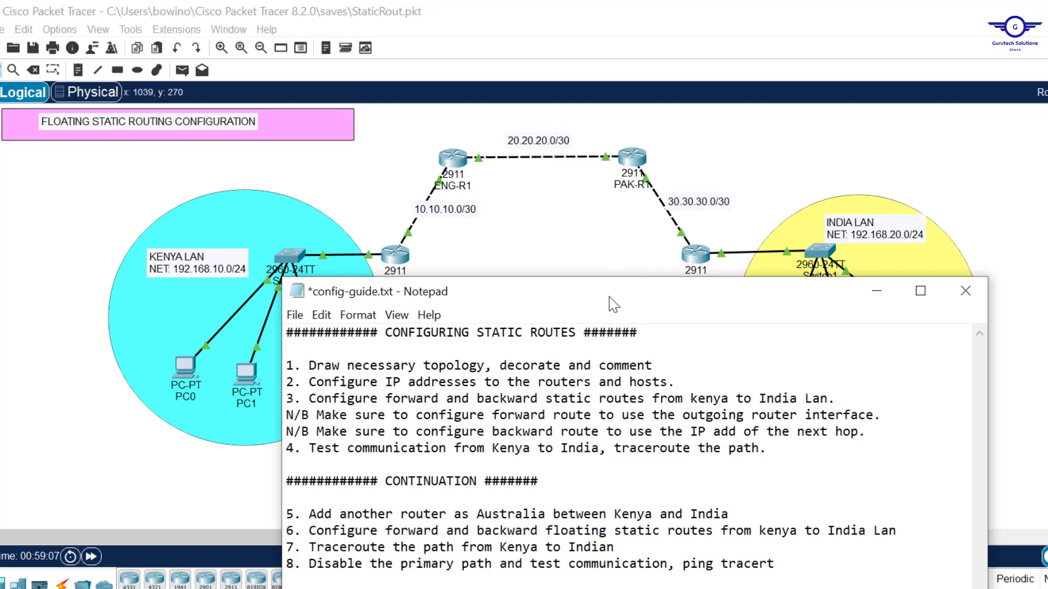
Step: Move the notes up and highlight the guide's CONTINUATION steps
left_click_drag(613, 305, 672, 267)
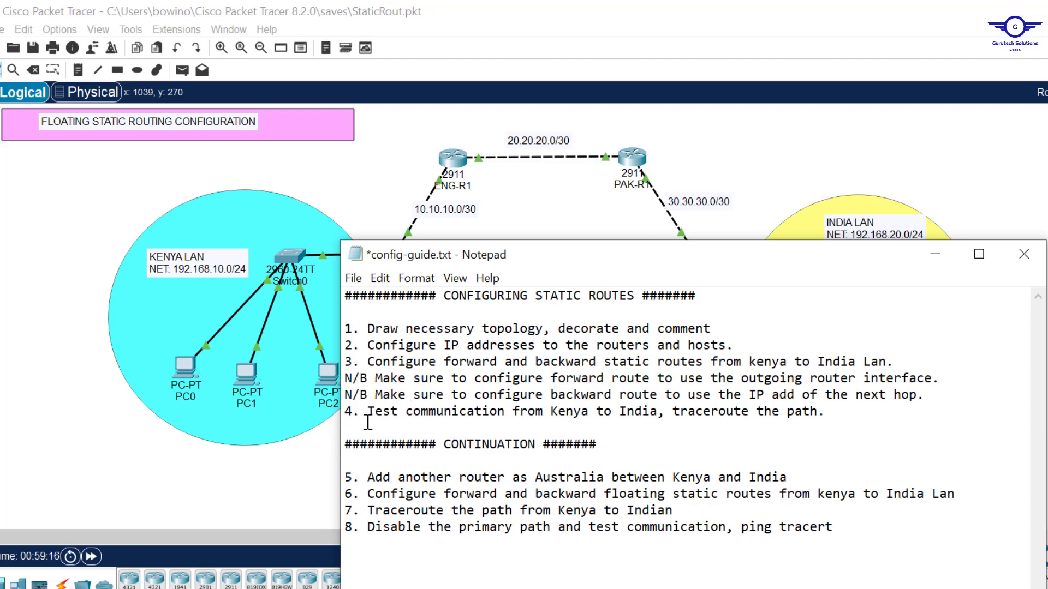
left_click_drag(344, 444, 782, 527)
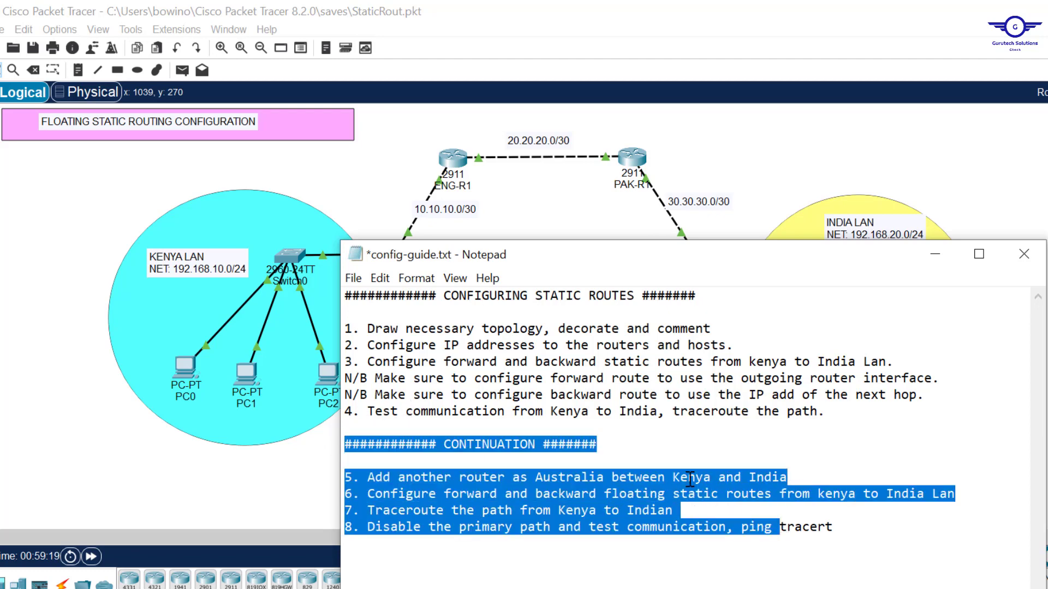
left_click(673, 478)
Step: Point out the topology again and put the Notepad window away
left_click(555, 222)
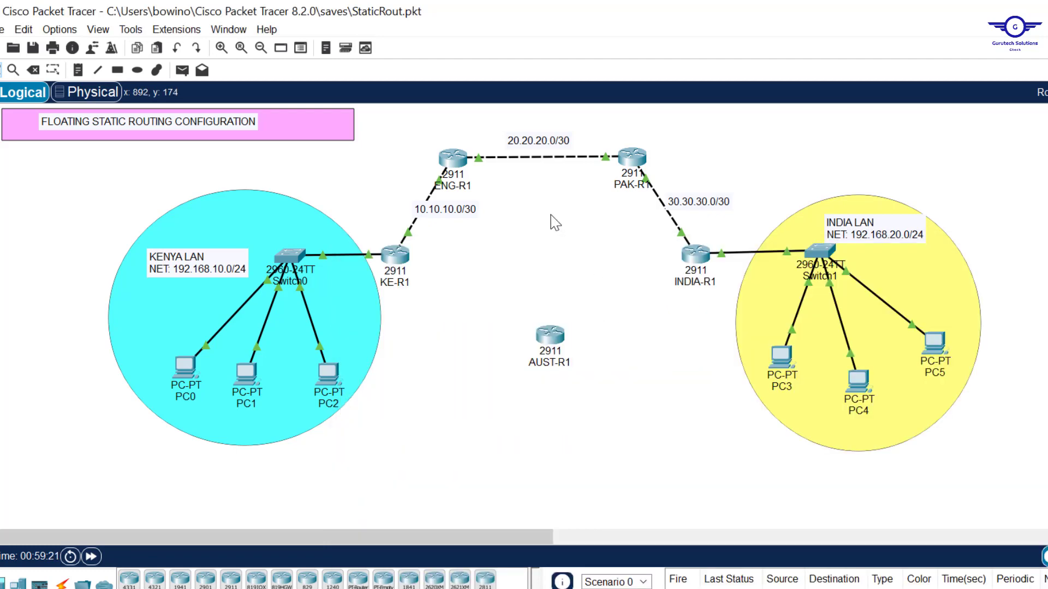
left_click_drag(77, 172, 1022, 463)
left_click(582, 221)
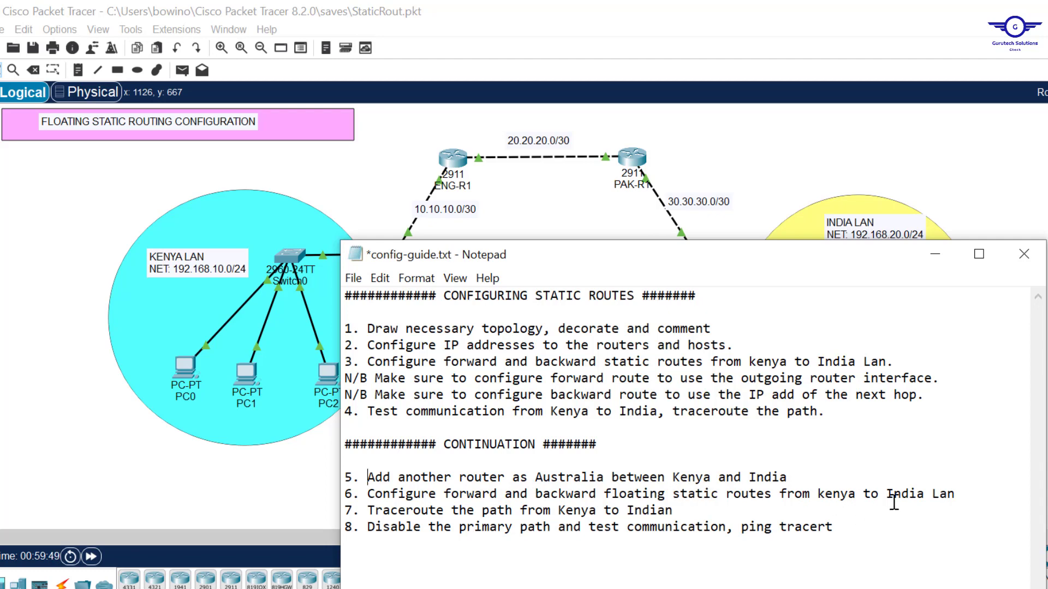
key("alt+Tab")
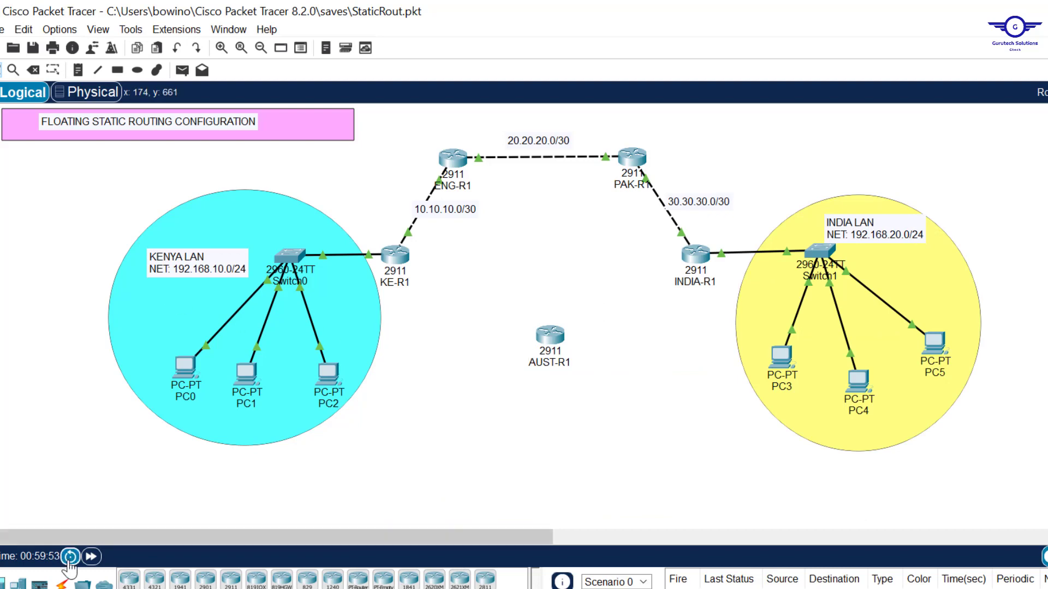
Step: Link KE-R1 to AUST-R1 with an automatic connection
left_click(61, 583)
left_click(129, 580)
left_click(396, 261)
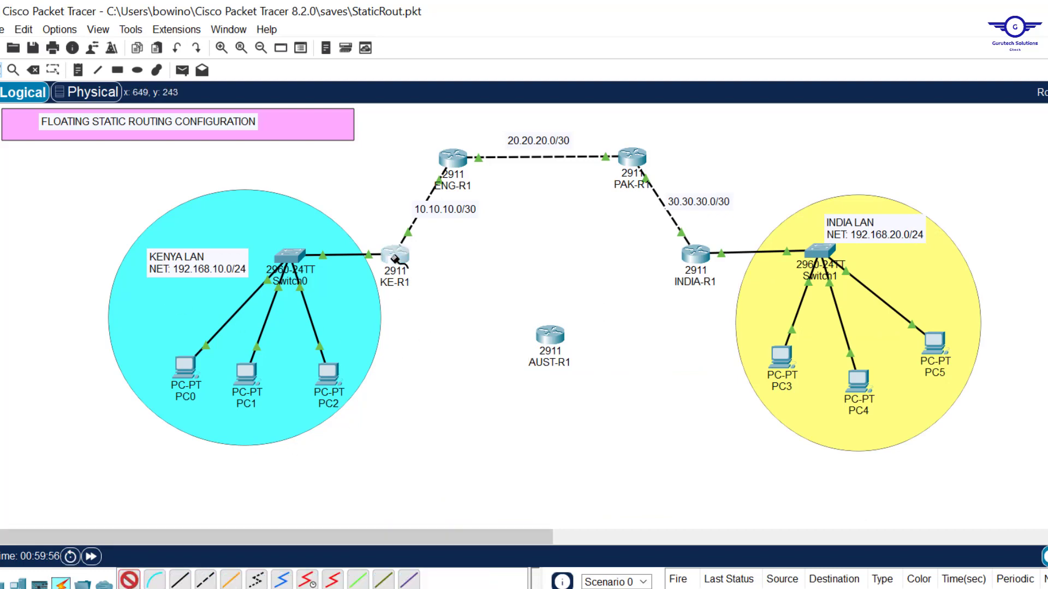
left_click(550, 334)
Step: Link AUST-R1 to INDIA-R1 the same way, then point out the primary and backup paths
left_click(129, 579)
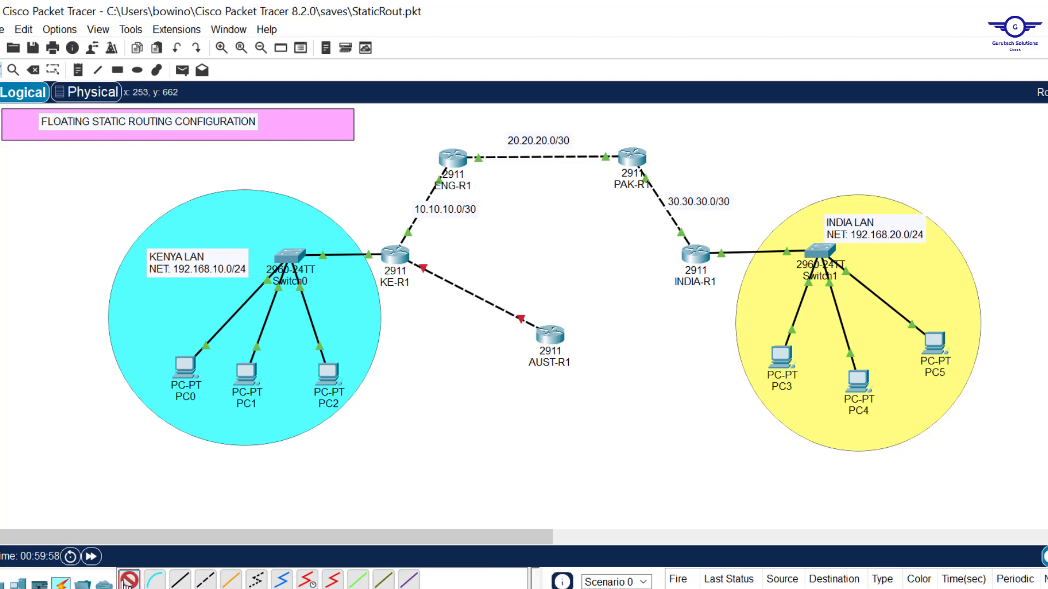
left_click(550, 334)
left_click(695, 254)
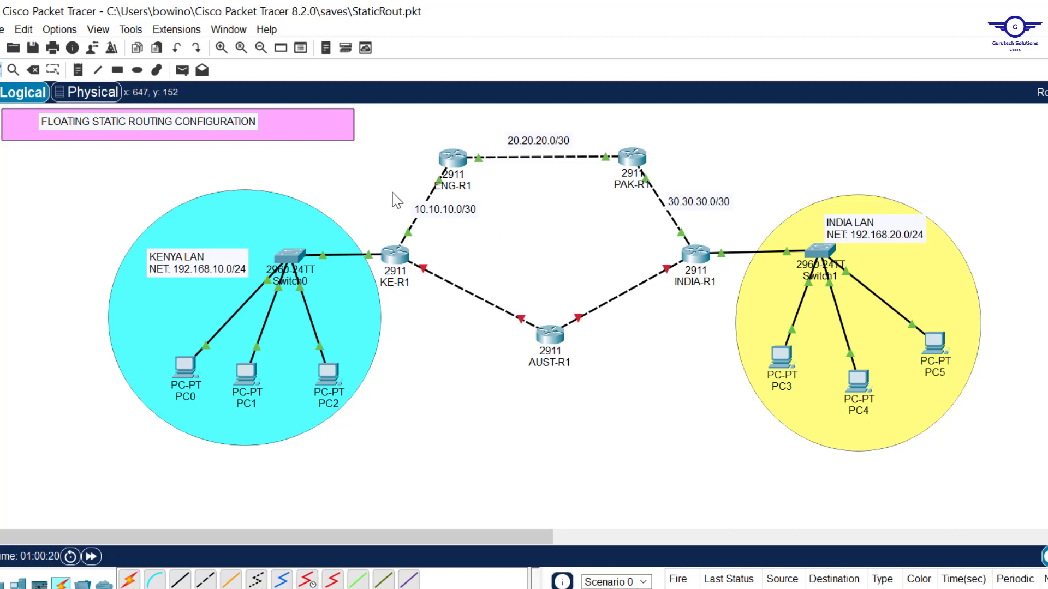
left_click_drag(389, 169, 748, 186)
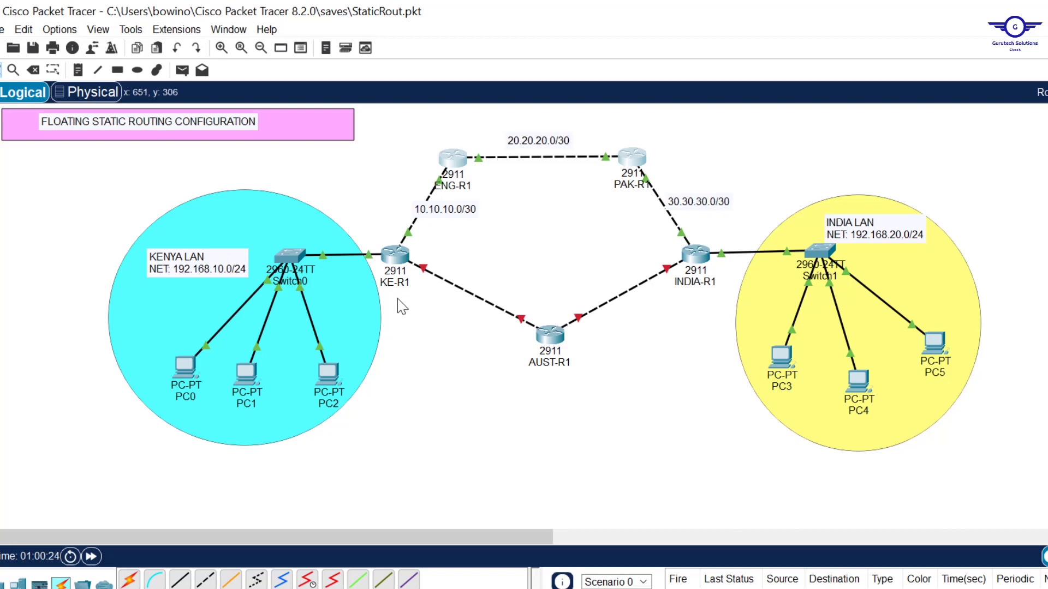
left_click_drag(397, 299, 670, 378)
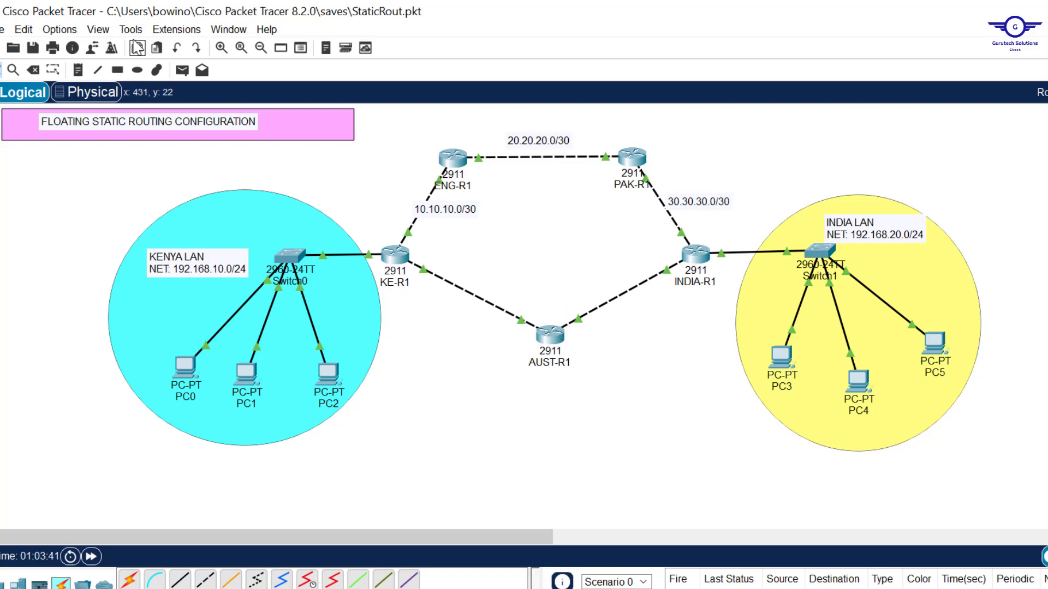
Step: Add a 40.40.40.0/30 note beside the KE-R1–AUST-R1 link
left_click(79, 72)
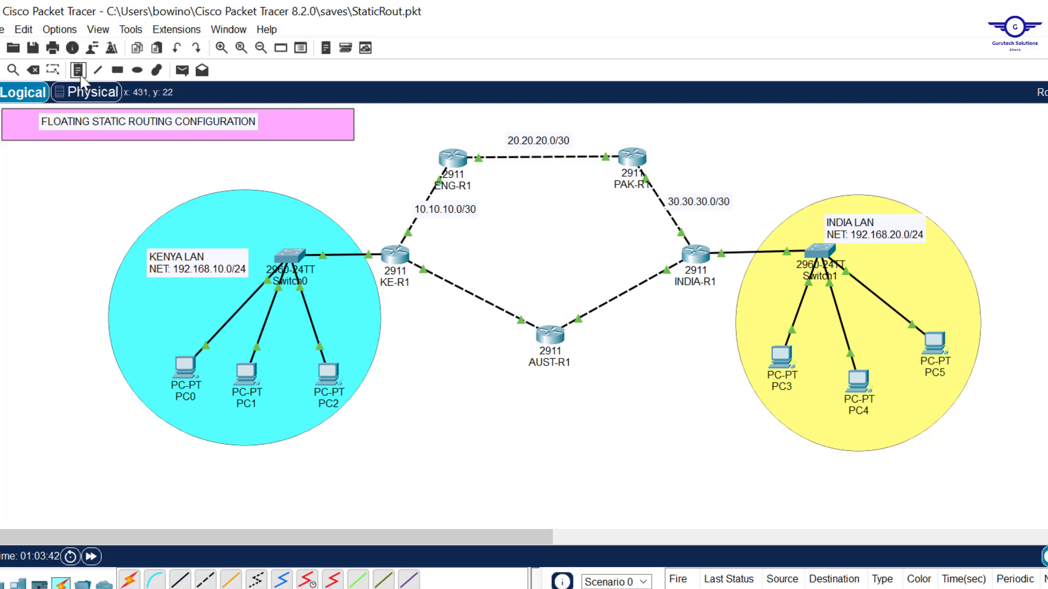
left_click(457, 288)
type("40.40.40.0/30")
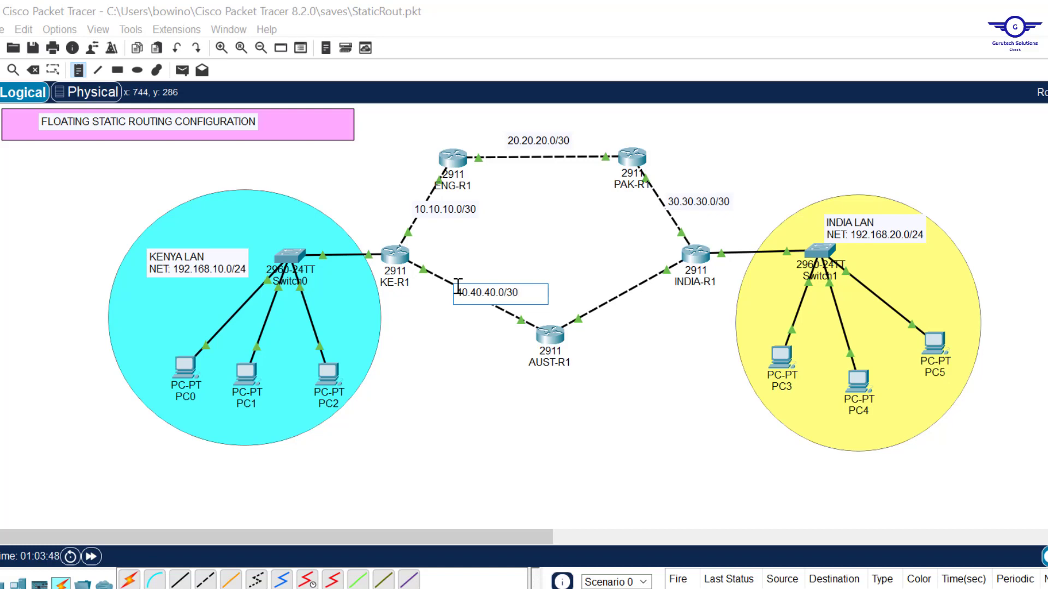
key("ctrl+a")
key("ctrl+c")
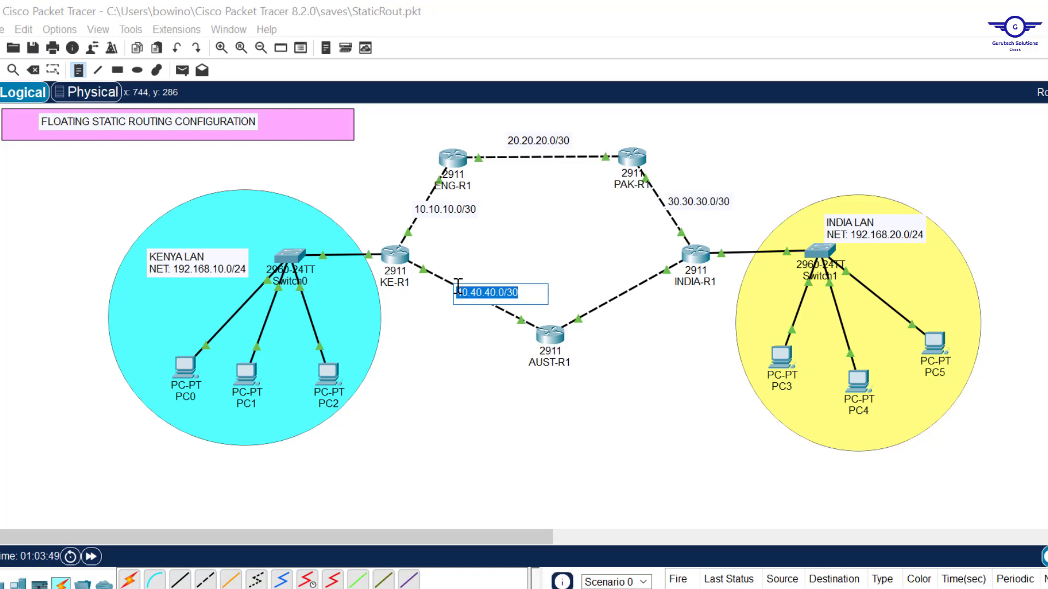
Step: Add a 50.50.50.0/30 note beside the AUST-R1–INDIA-R1 link, then open the router window
left_click(605, 304)
key("ctrl+v")
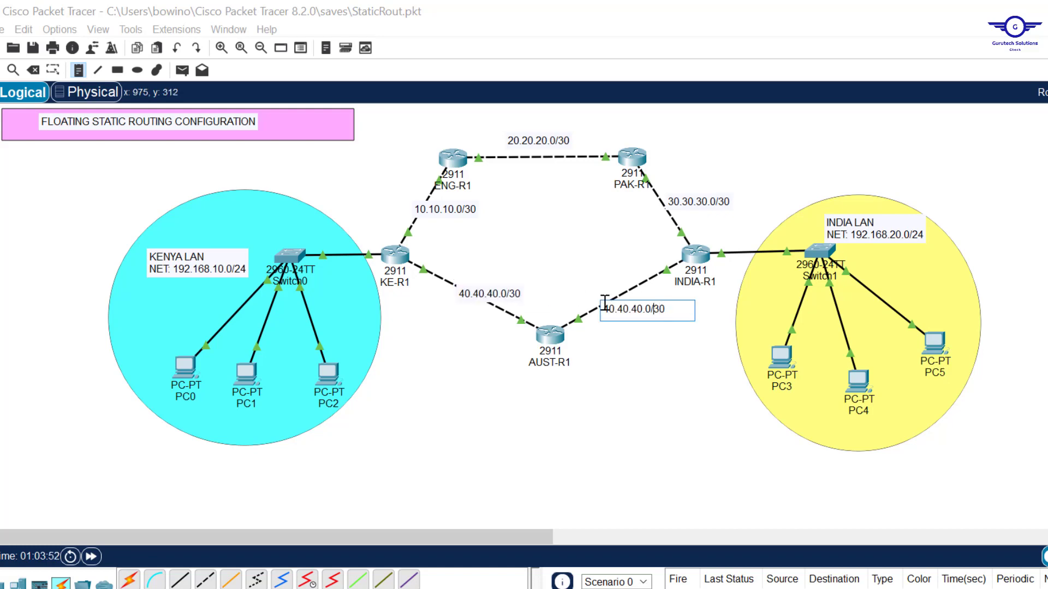
key("BackSpace")
key("BackSpace")
key("BackSpace")
type("5")
key("BackSpace")
type("5")
key("Delete")
type("5")
left_click(636, 393)
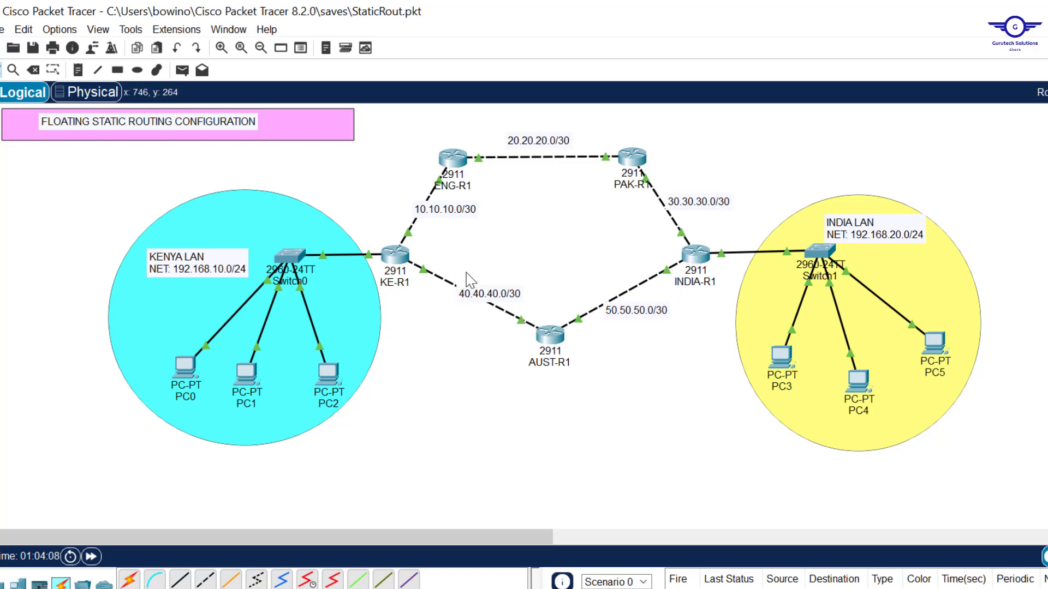
left_click(392, 256)
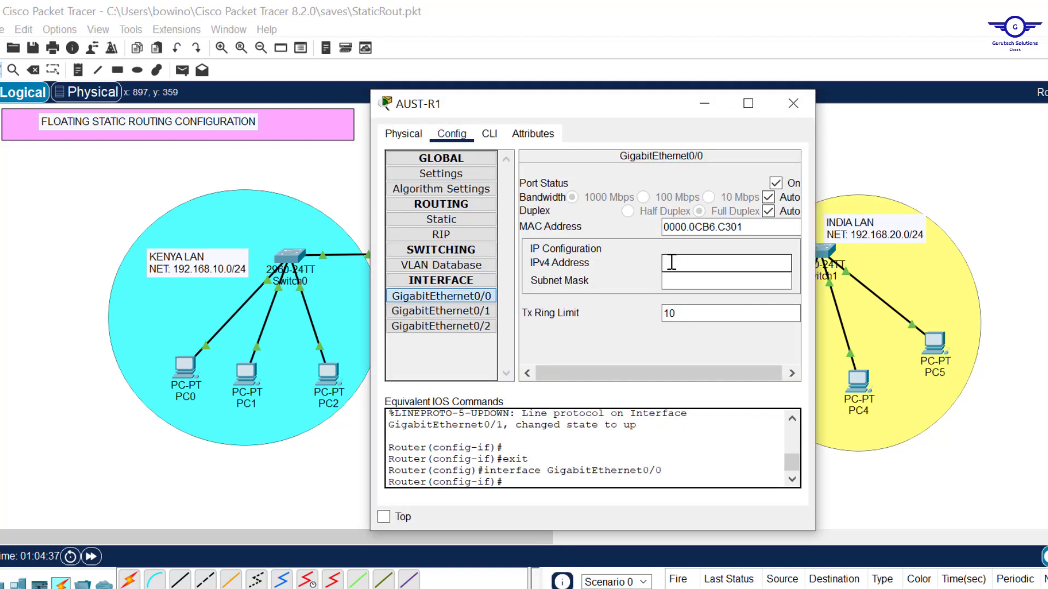
Step: Address AUST-R1: G0/0 40.40.40.2 and G0/1 50.50.50.1, both with mask 255.255.255.252
type("40.40.40.2")
left_click(669, 281)
type("255.255.255.252")
left_click(793, 103)
left_click(548, 334)
left_click(487, 315)
left_click(710, 263)
type("50.50.50.1")
left_click(718, 283)
type("255.255.255.252")
left_click(792, 103)
Step: Give INDIA-R1's G0/1 50.50.50.2 / 255.255.255.252, then bring the config guide forward
left_click(690, 208)
left_click(481, 310)
left_click(710, 263)
type("50.50.50.2")
left_click(709, 281)
type("255.255.255.252")
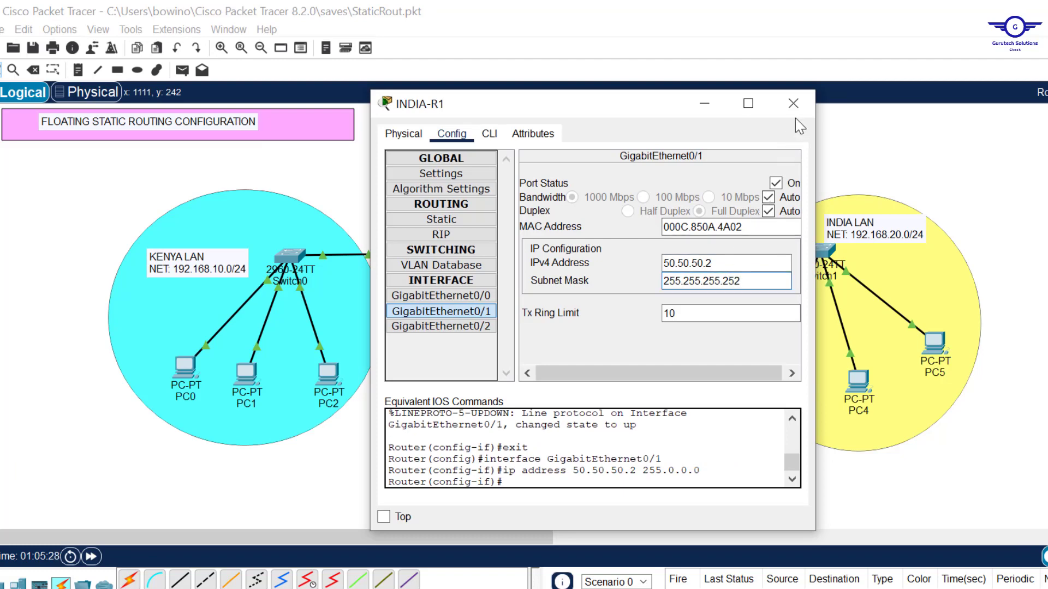
left_click(793, 103)
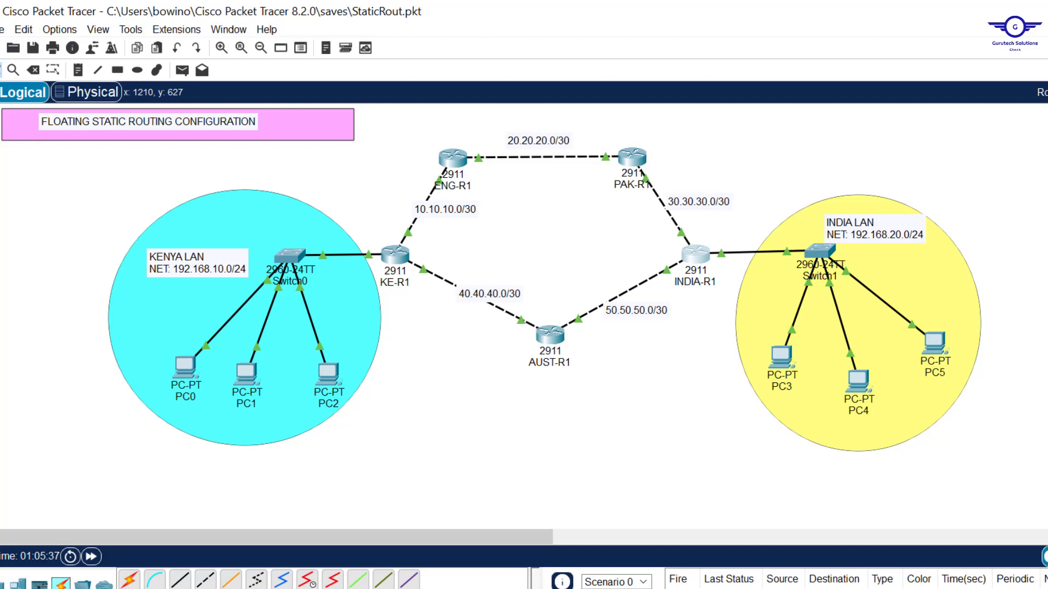
key("alt+Tab")
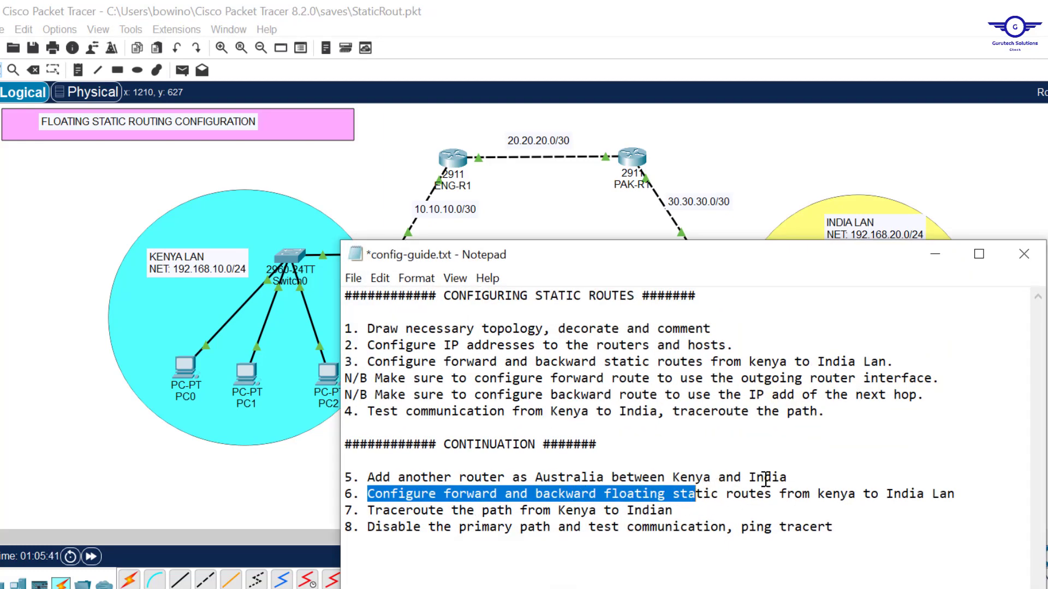
Step: Return to the topology and exit KE-R1's CLI back to global configuration mode
left_click(946, 221)
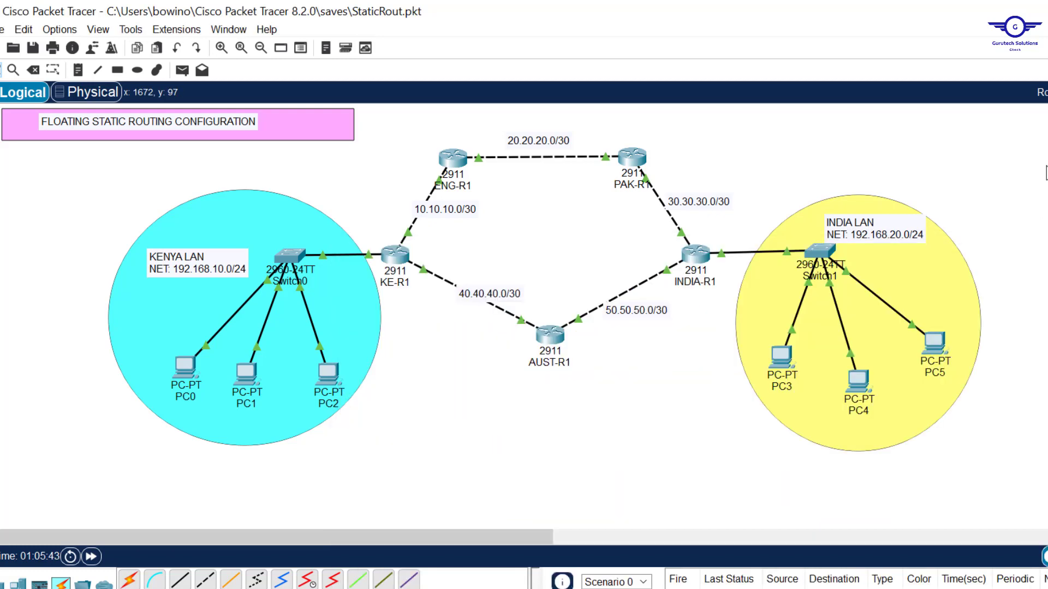
left_click(395, 254)
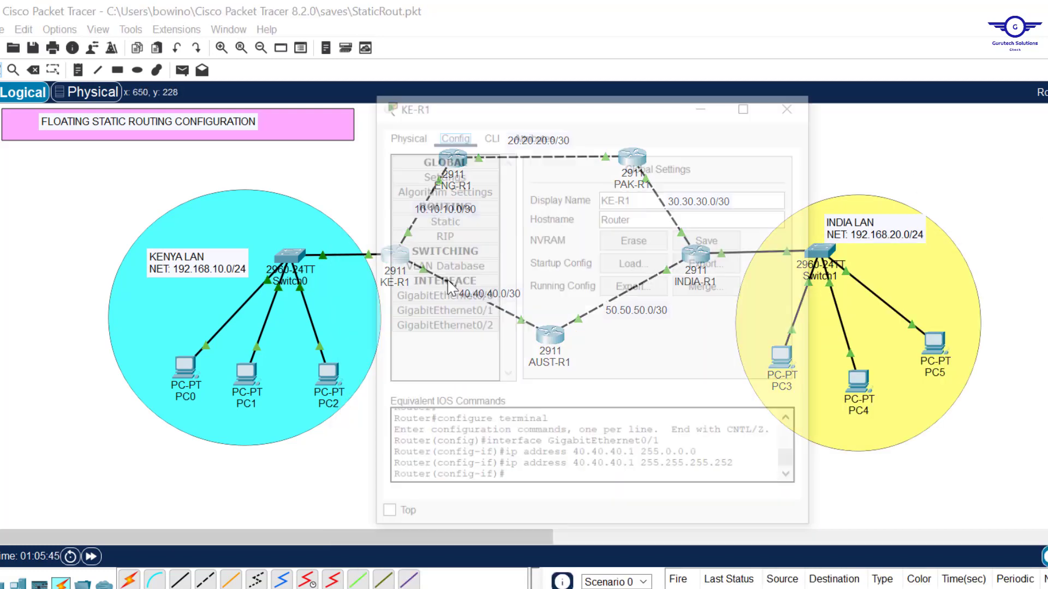
left_click(490, 136)
key("Return")
type("ex")
key("Return")
type("ex")
key("Return")
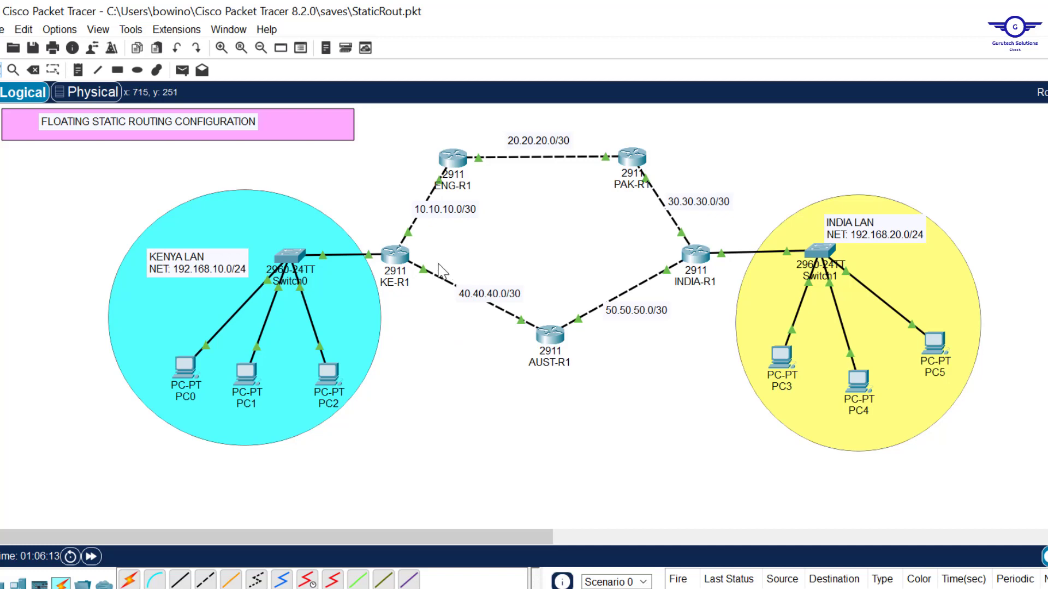
Step: Point out the AUST-R1 backup links, primary-path routers and link labels
left_click_drag(427, 260, 700, 341)
left_click(486, 390)
left_click_drag(385, 206, 704, 140)
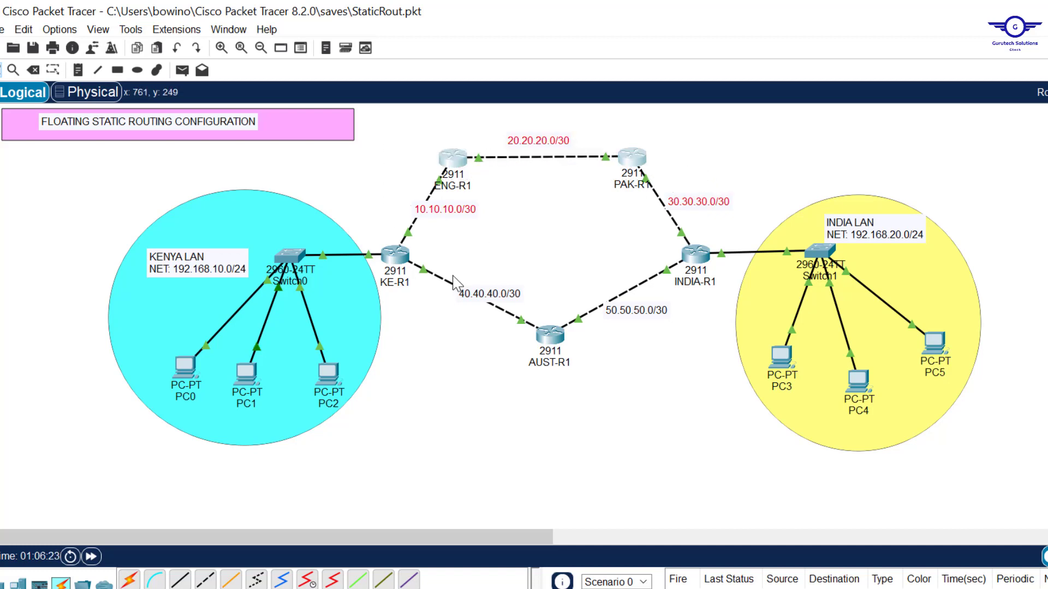
left_click_drag(448, 271, 664, 354)
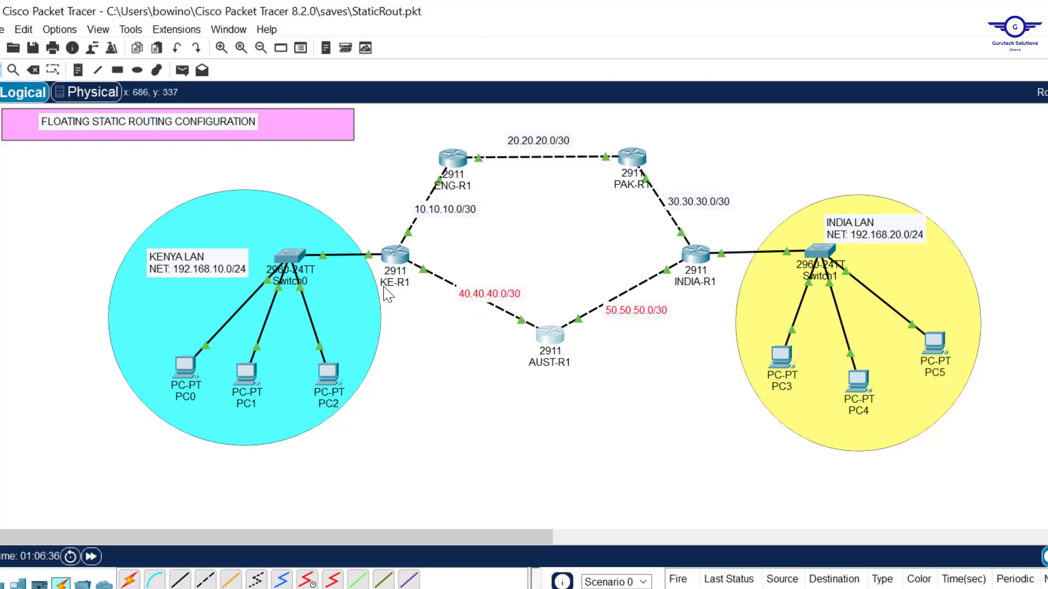
Step: On KE-R1, enter a static route to 192.168.20.0 255.255.255.0 via 40.40.40.2
left_click(403, 261)
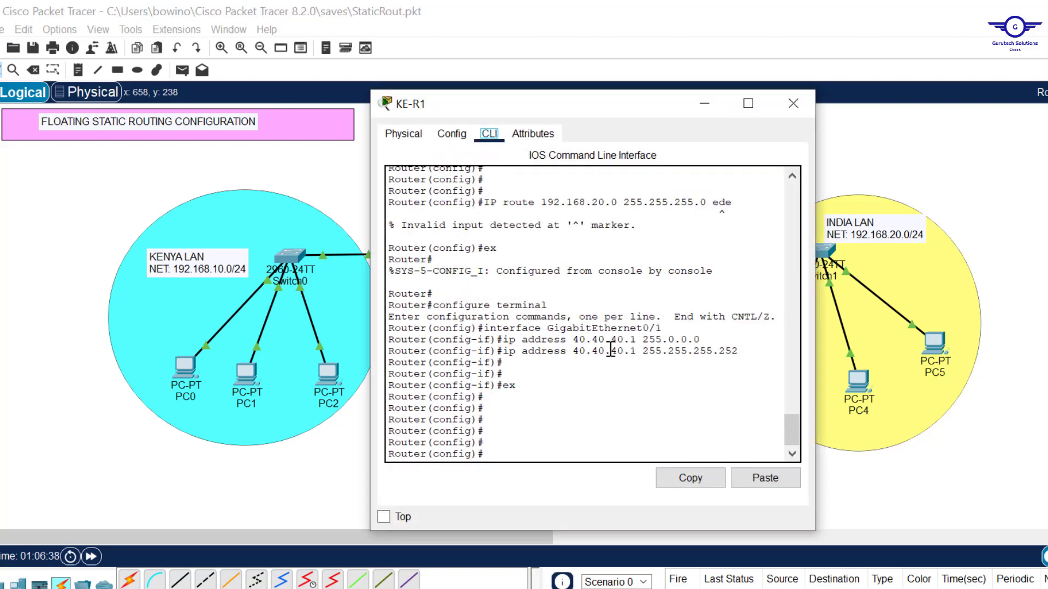
key("Return")
key("Return")
key("Return")
key("Return")
key("Return")
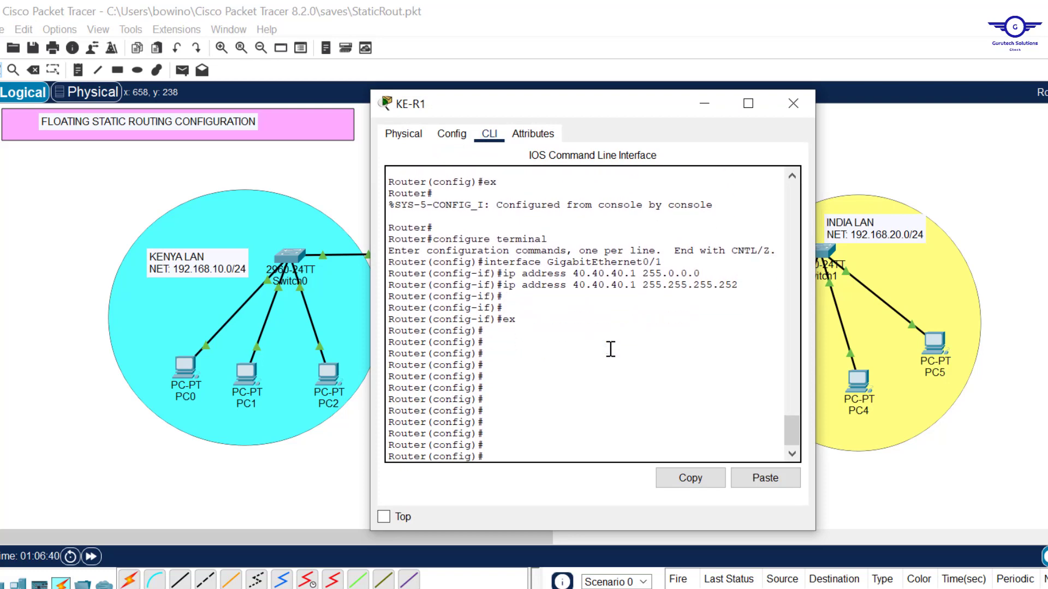
type("ip route ")
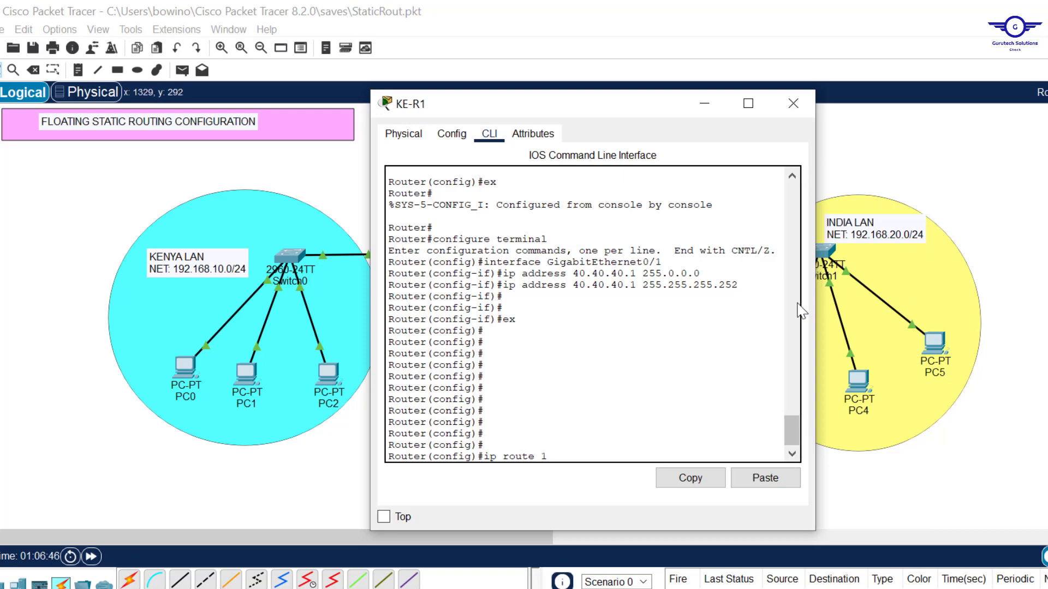
type("192.168.20.0 255.255.2")
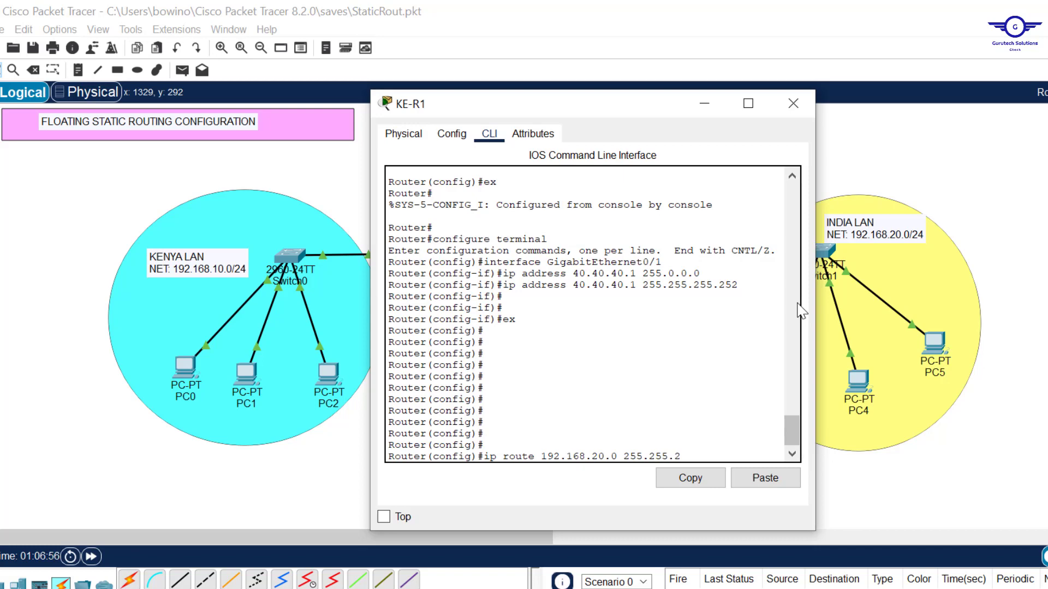
type("55")
left_click(868, 264)
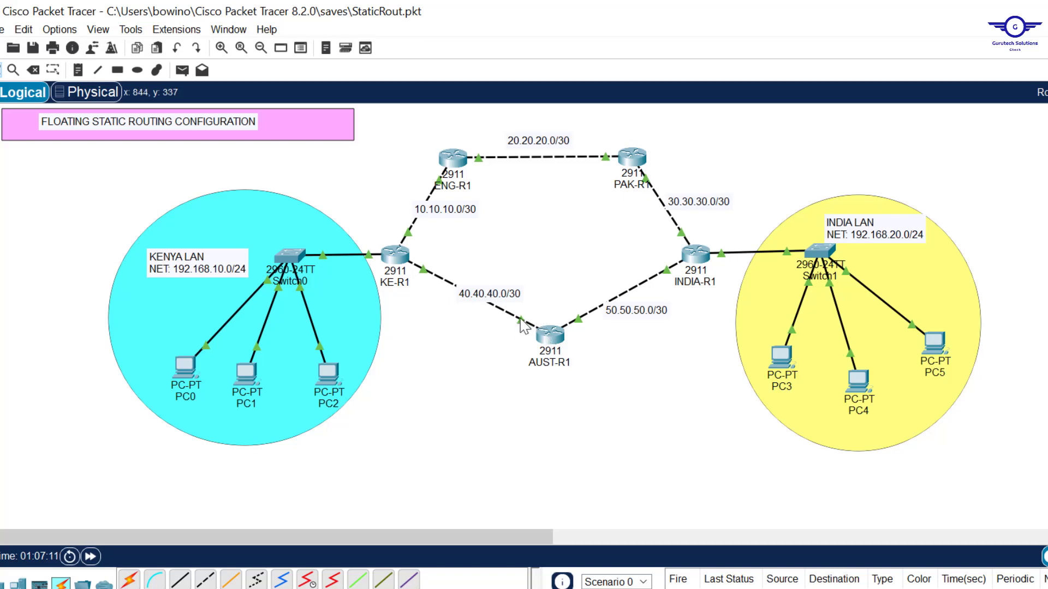
mouse_move(520, 320)
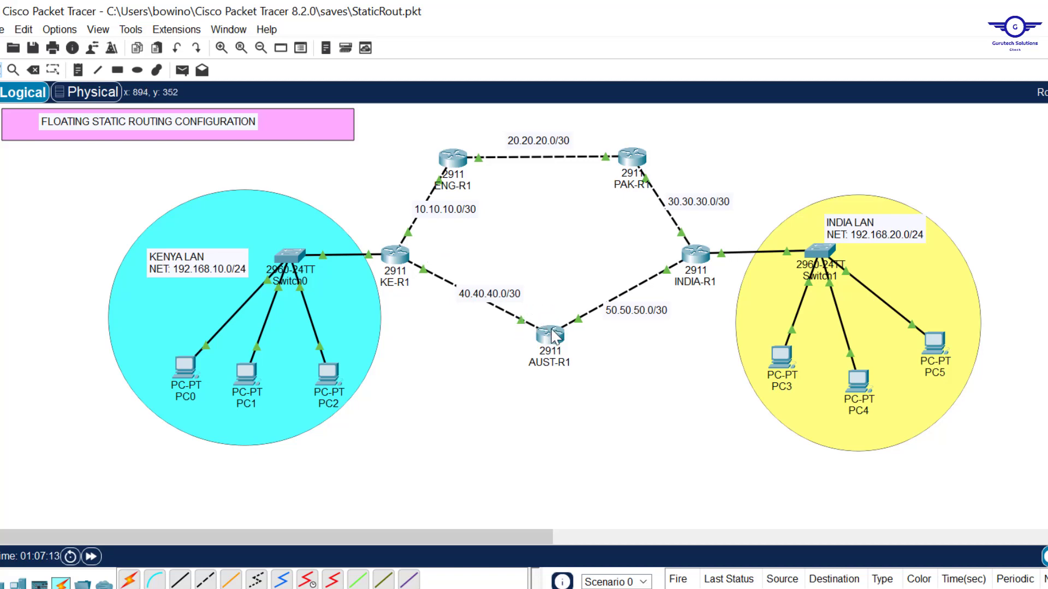
mouse_move(552, 333)
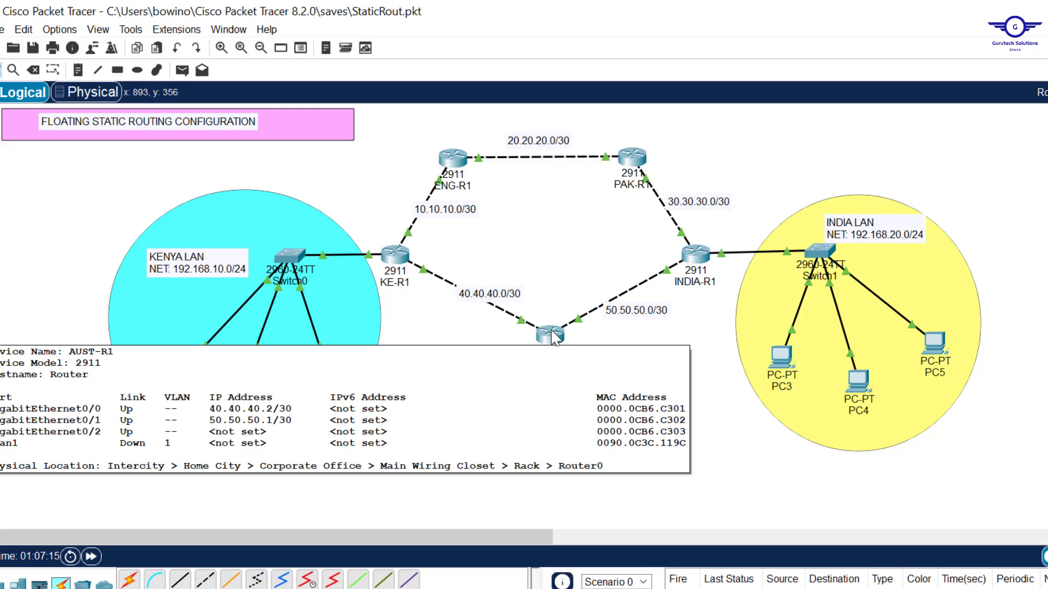
left_click(395, 254)
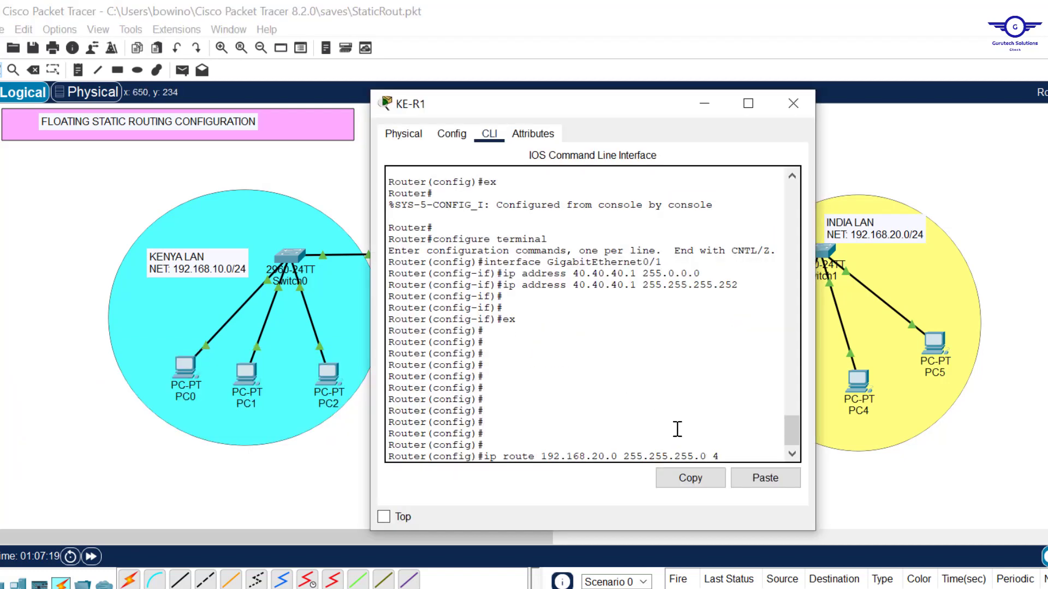
type("4")
key("Return")
key("Return")
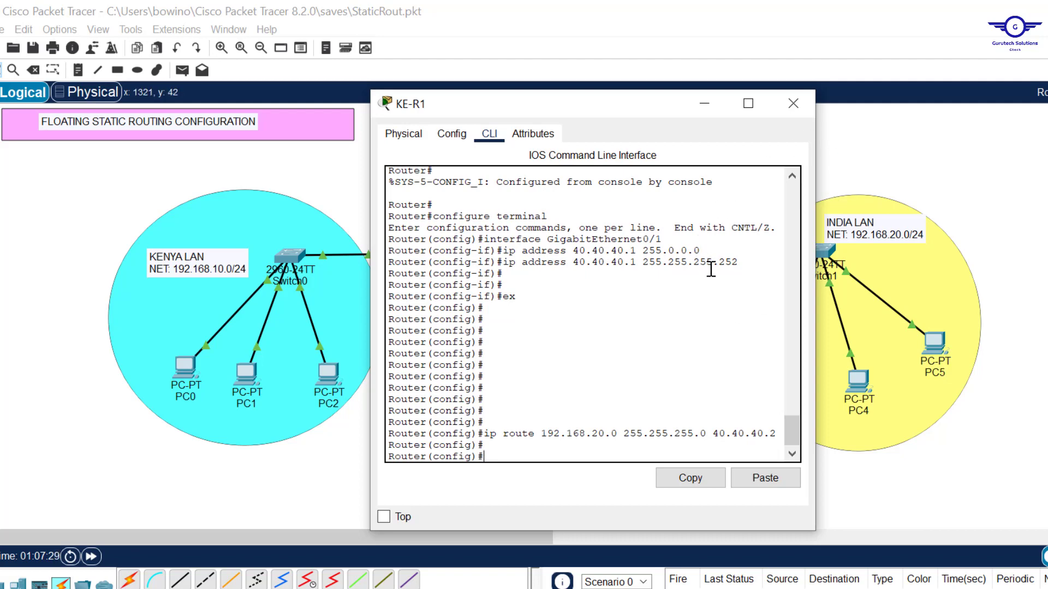
Step: Remove that route by rerunning it prefixed with 'no'
key("Up")
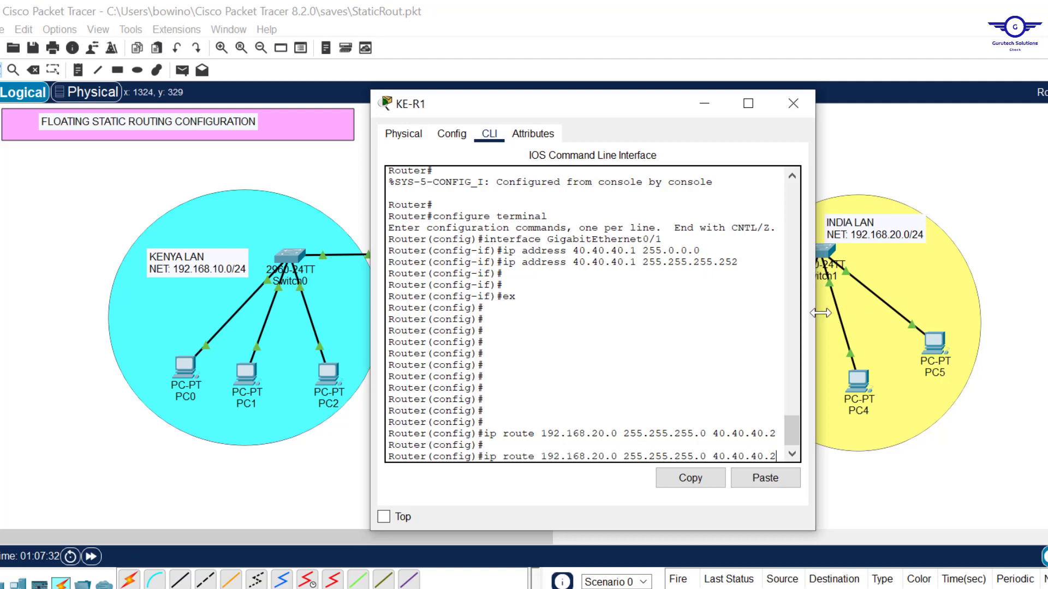
left_click_drag(814, 312, 975, 331)
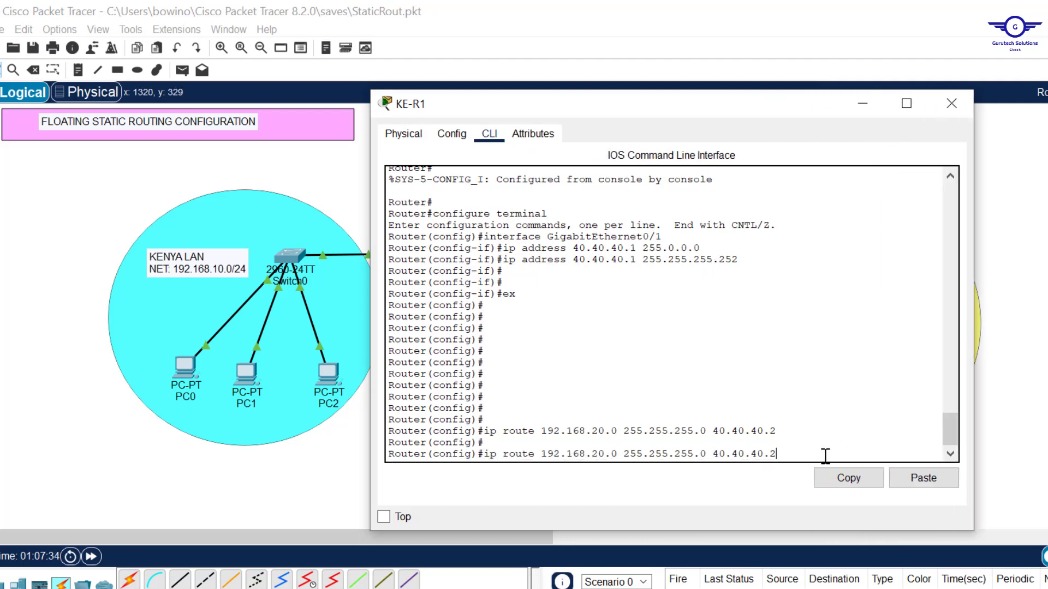
left_click_drag(654, 454, 487, 454)
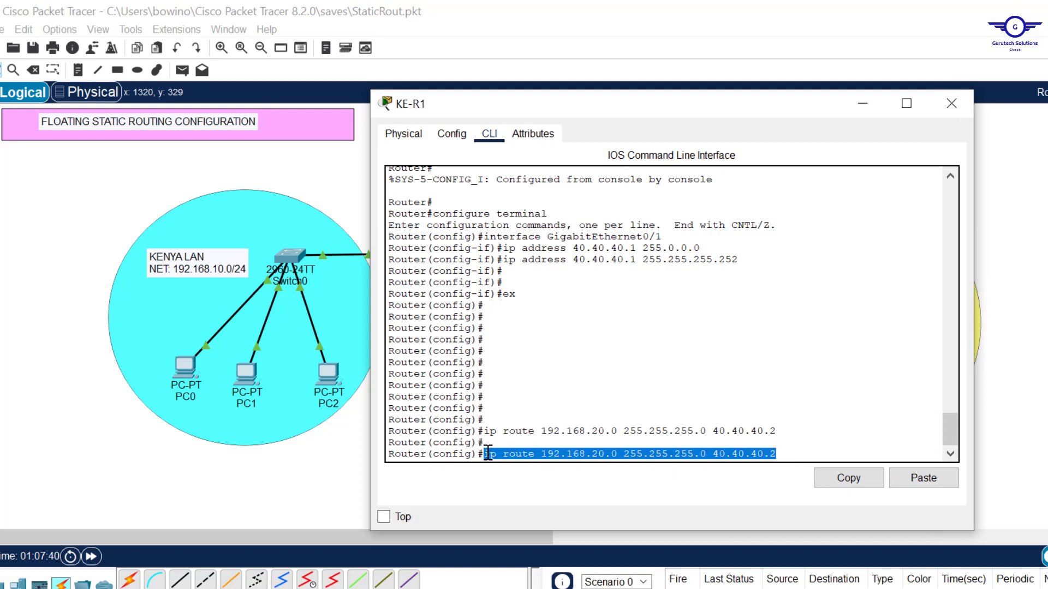
left_click(487, 453)
key("Left")
key("Left")
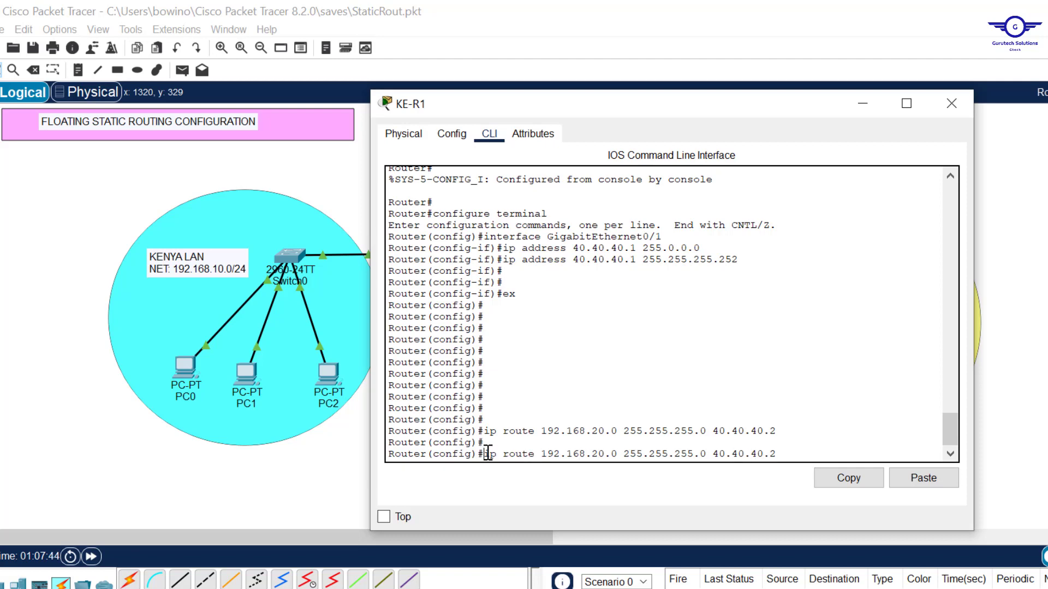
key("Home")
type("no")
key("Return")
key("Return")
key("Return")
key("Return")
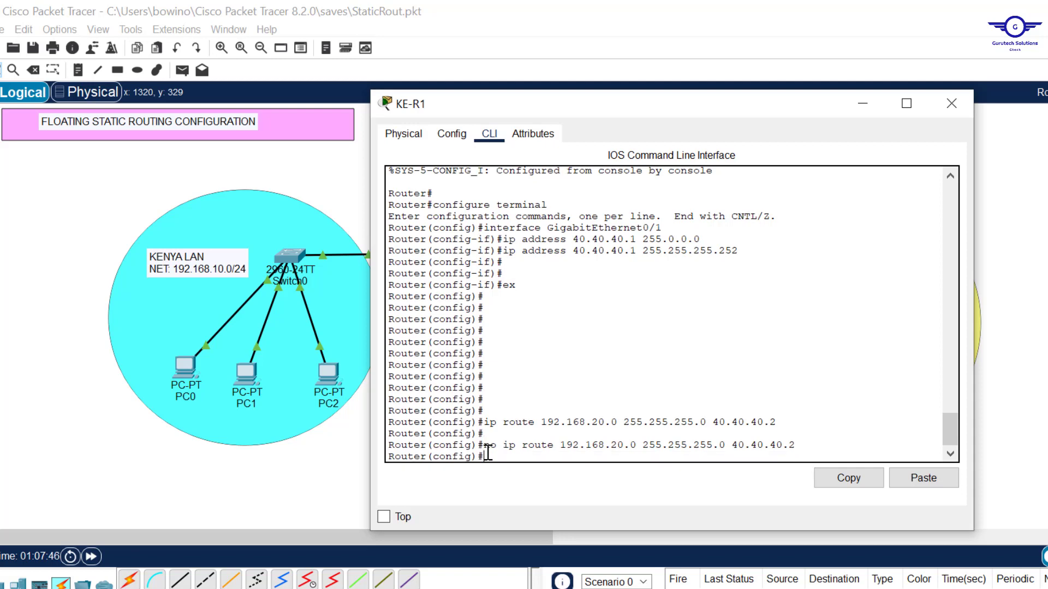
Step: Re-enter the route with administrative distance 130 and save KE-R1's configuration
key("Up")
key("Up")
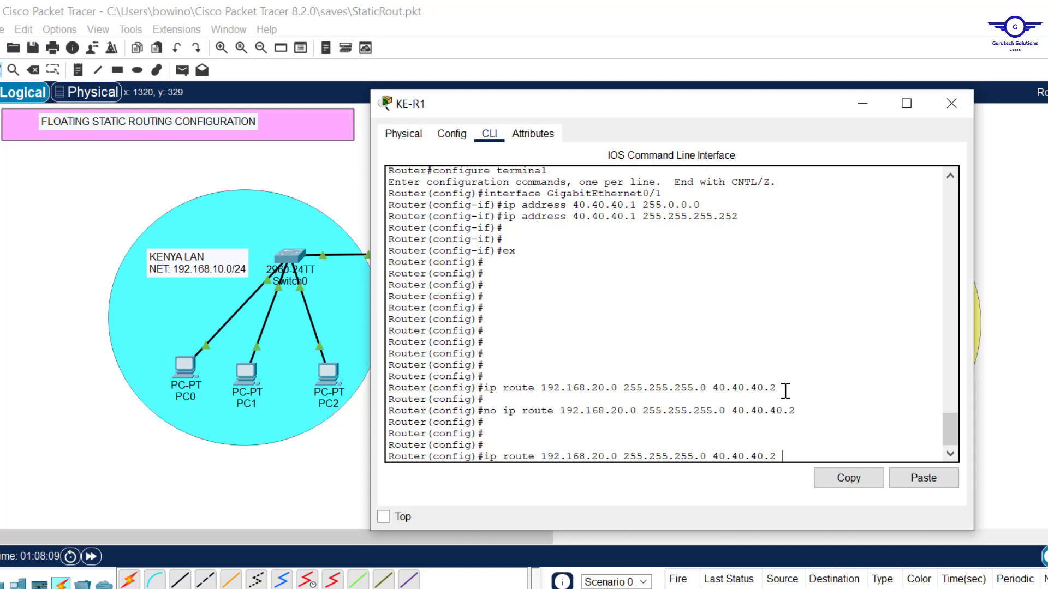
type("3")
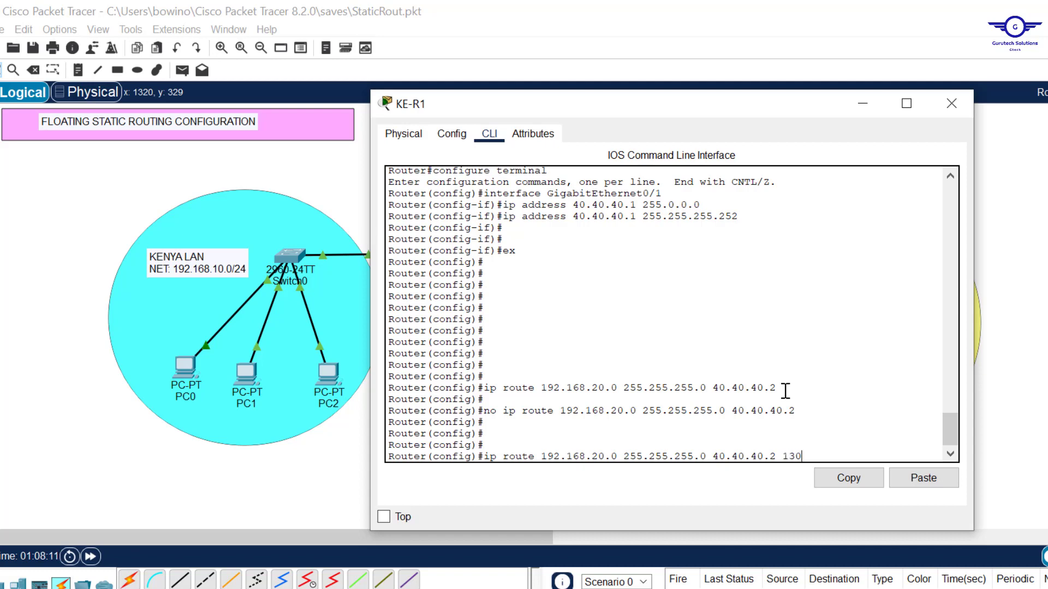
type("0")
key("Return")
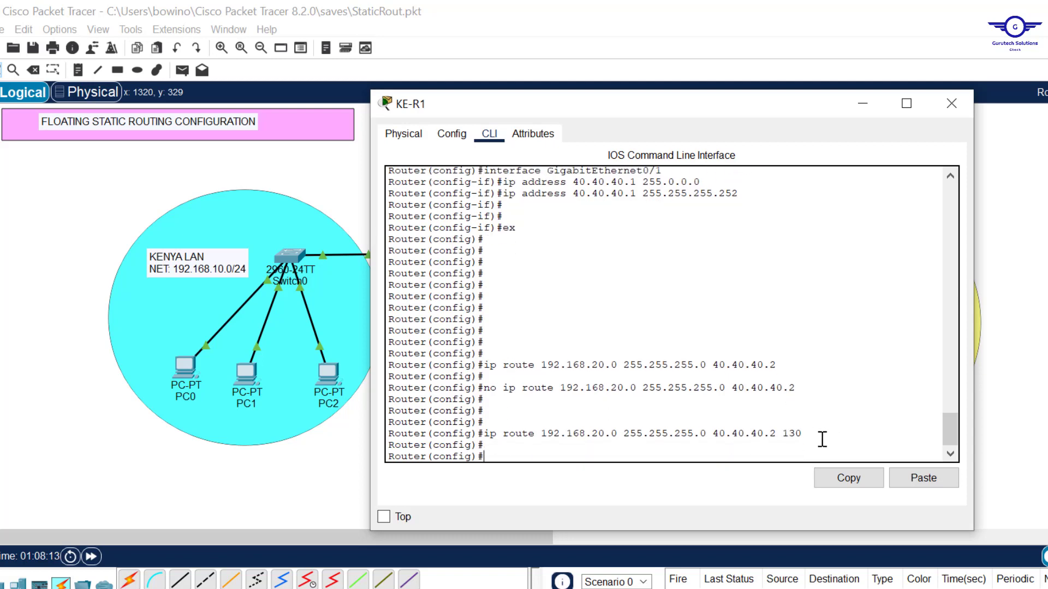
left_click_drag(821, 440, 487, 437)
left_click_drag(769, 364, 480, 358)
left_click_drag(802, 433, 485, 436)
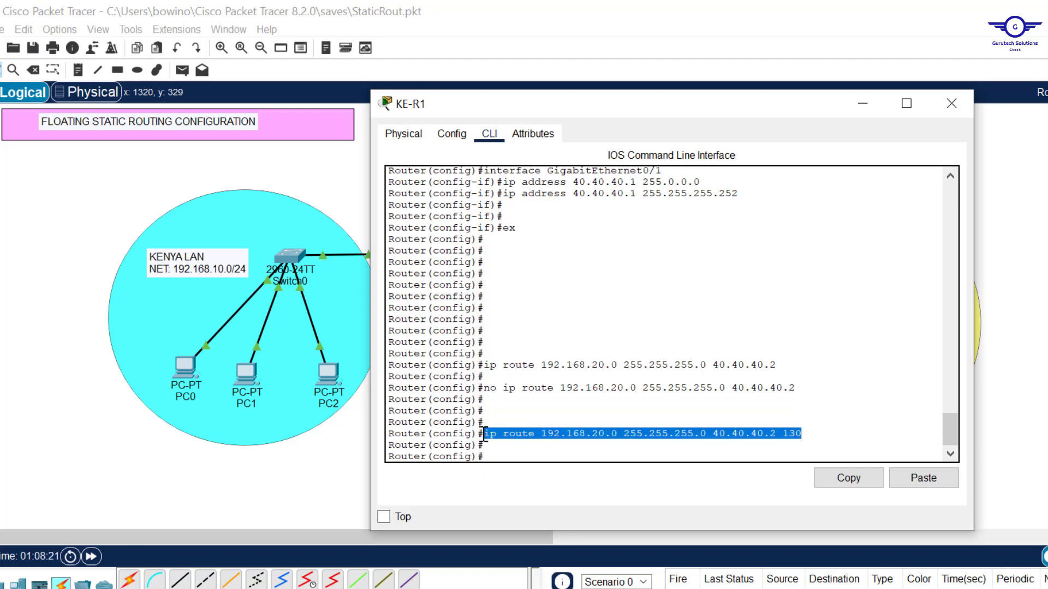
left_click(655, 400)
key("Return")
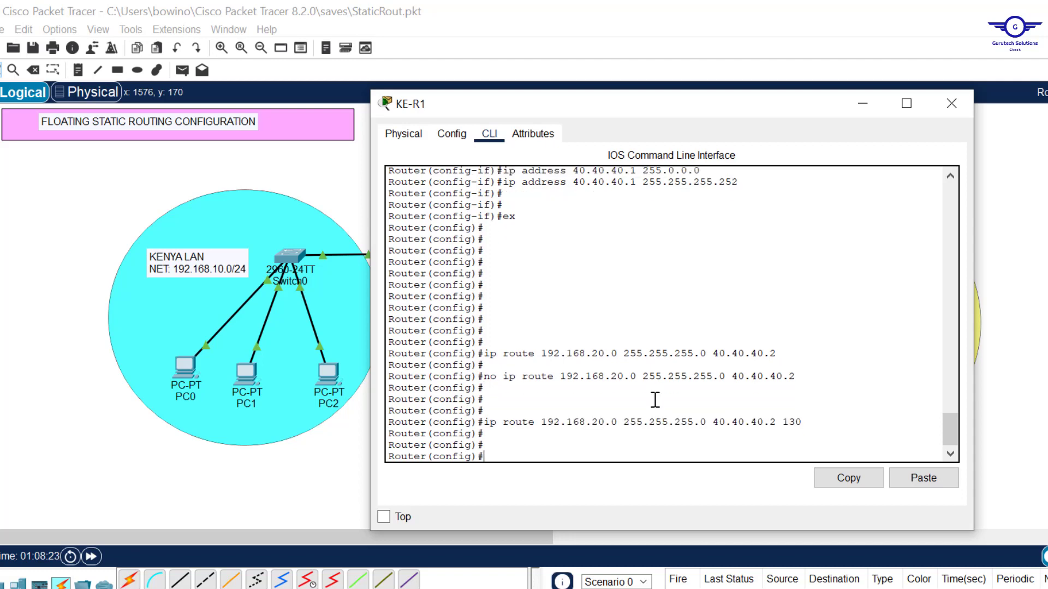
key("Return")
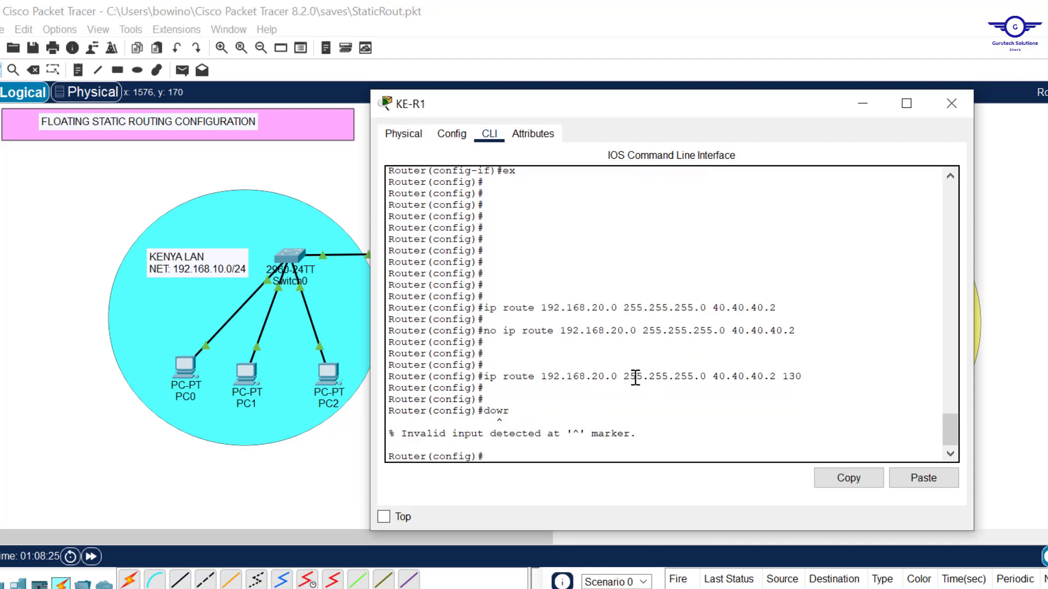
key("Up")
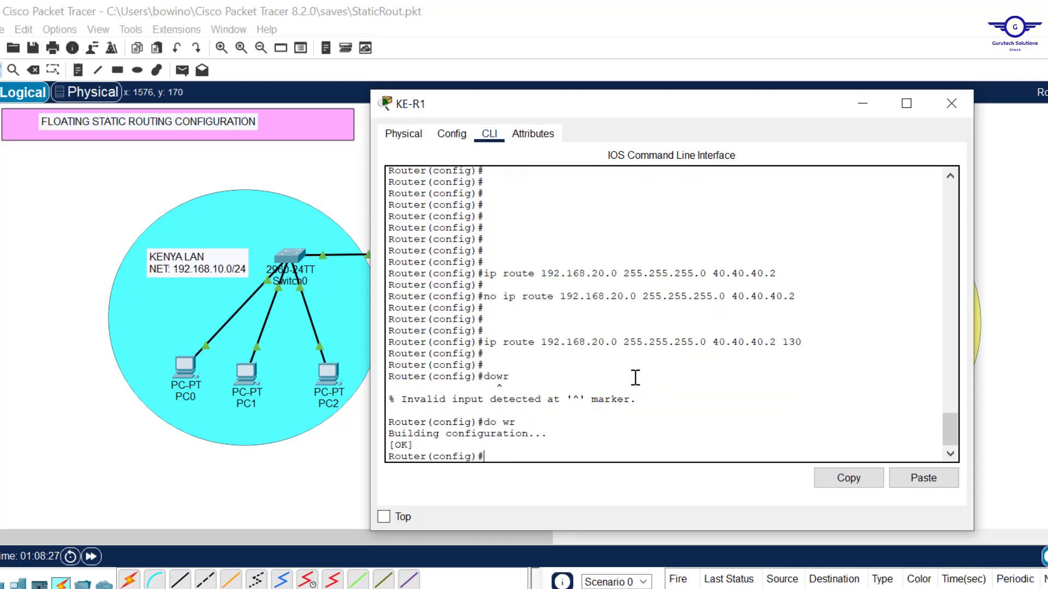
left_click(951, 103)
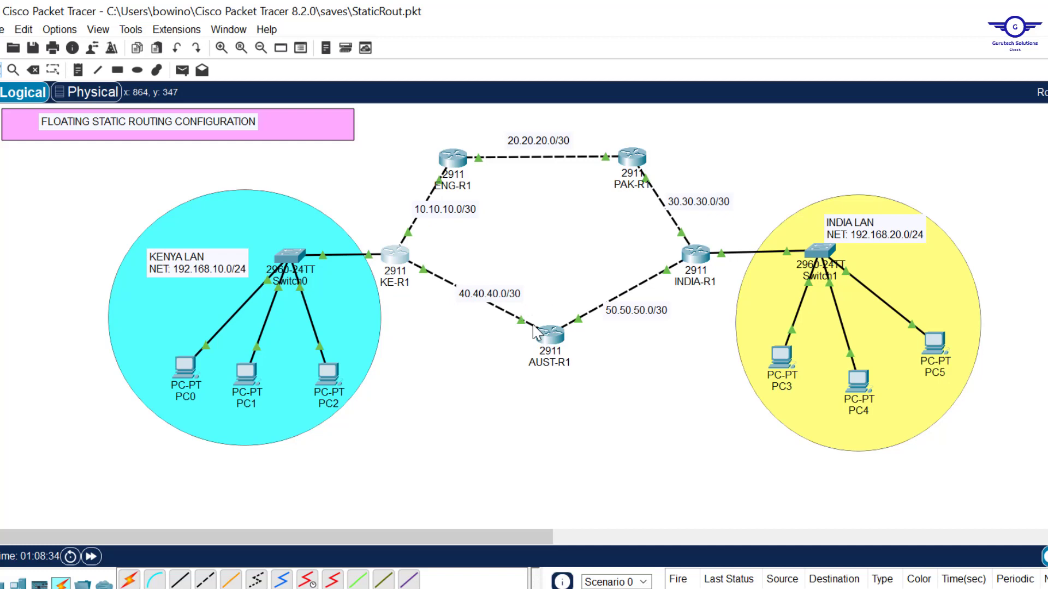
mouse_move(555, 339)
left_click_drag(545, 286, 567, 402)
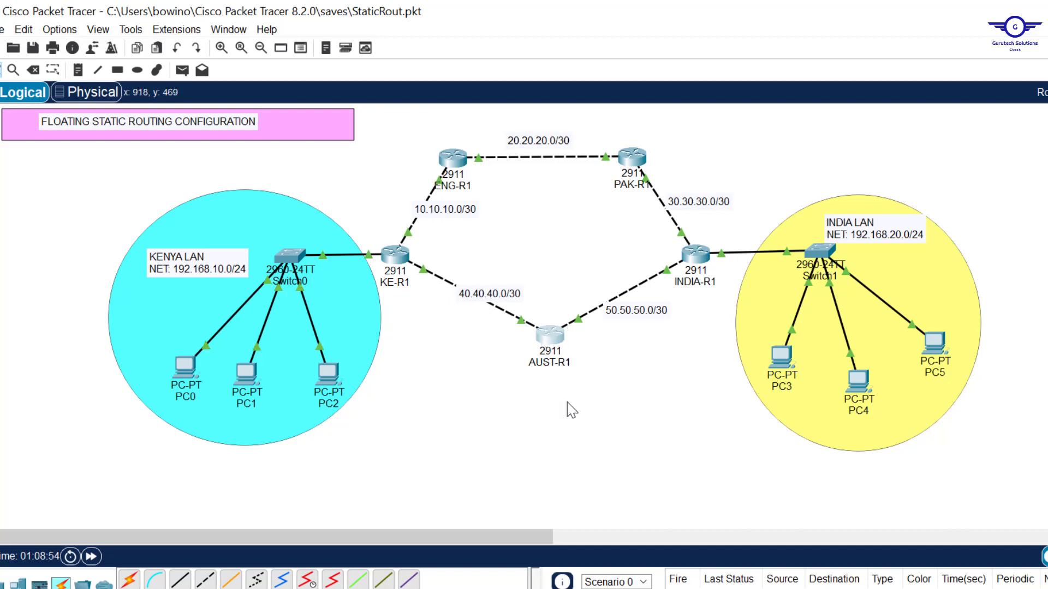
Step: On AUST-R1's CLI, add ip route 192.168.20.0 255.255.255.0 50.50.50.2 and close the window
left_click(553, 344)
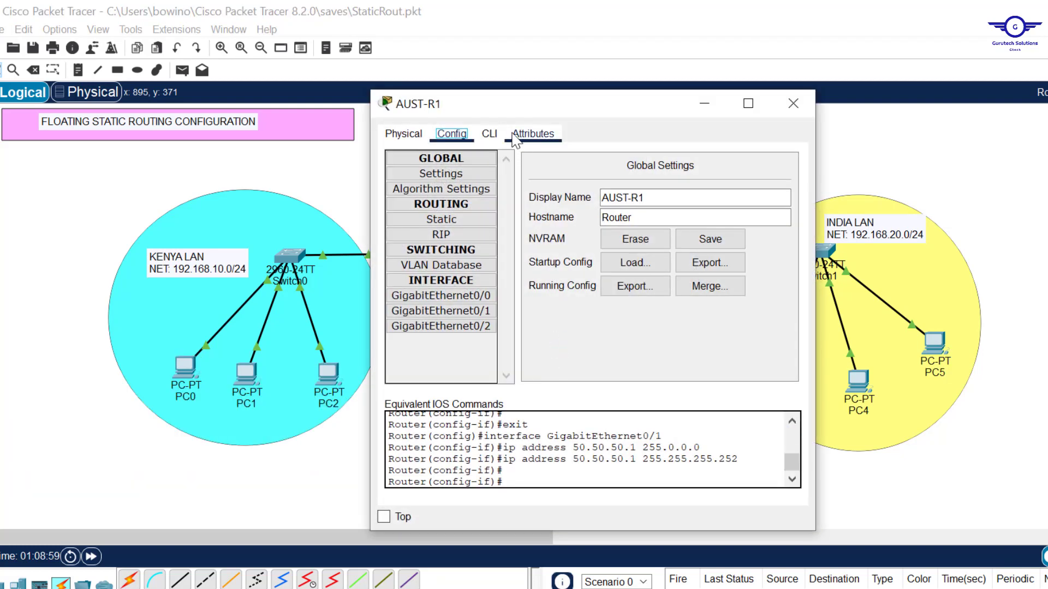
left_click(489, 133)
key("Return")
key("Return")
type("ip route")
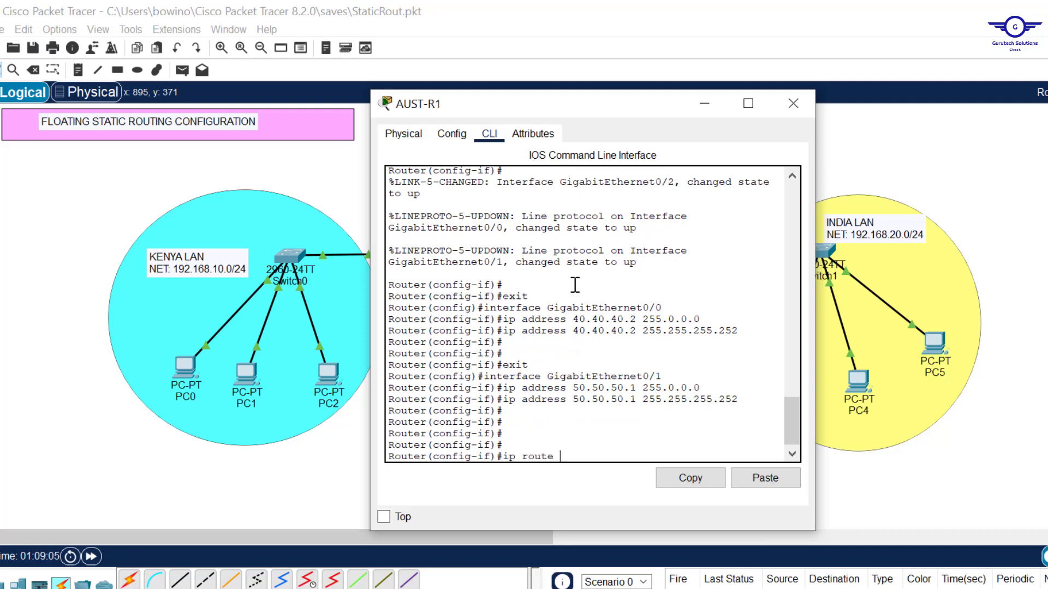
type(" 192.168")
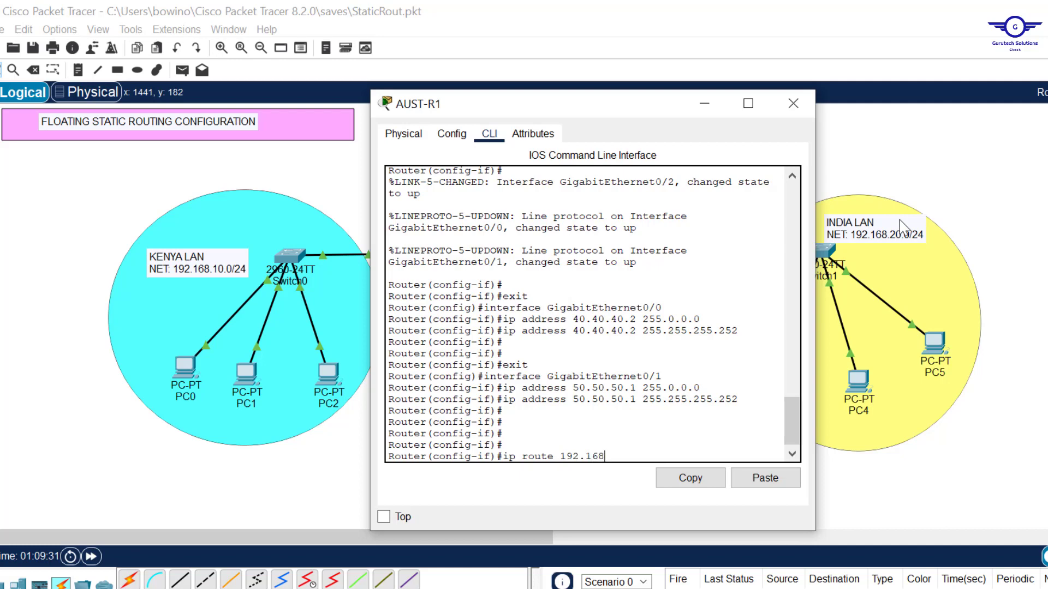
type(".20")
type(".0 255.255.255.0")
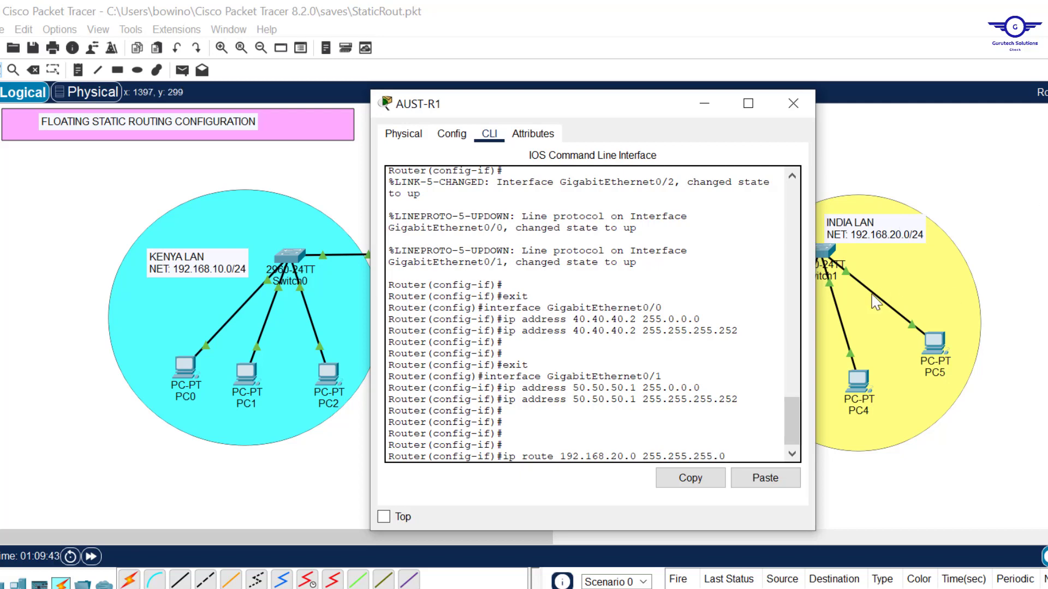
left_click(793, 103)
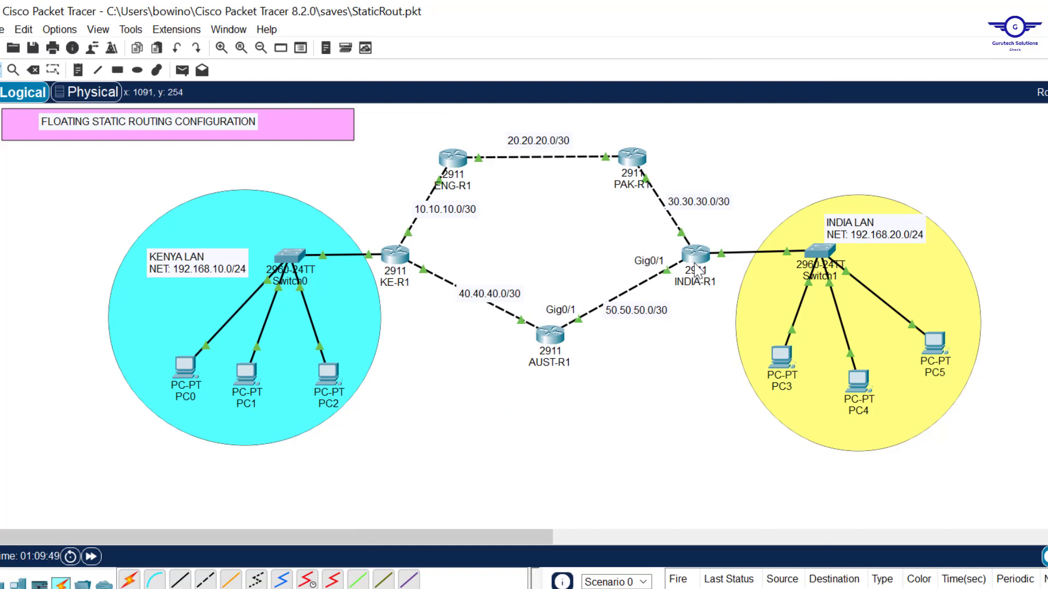
mouse_move(703, 260)
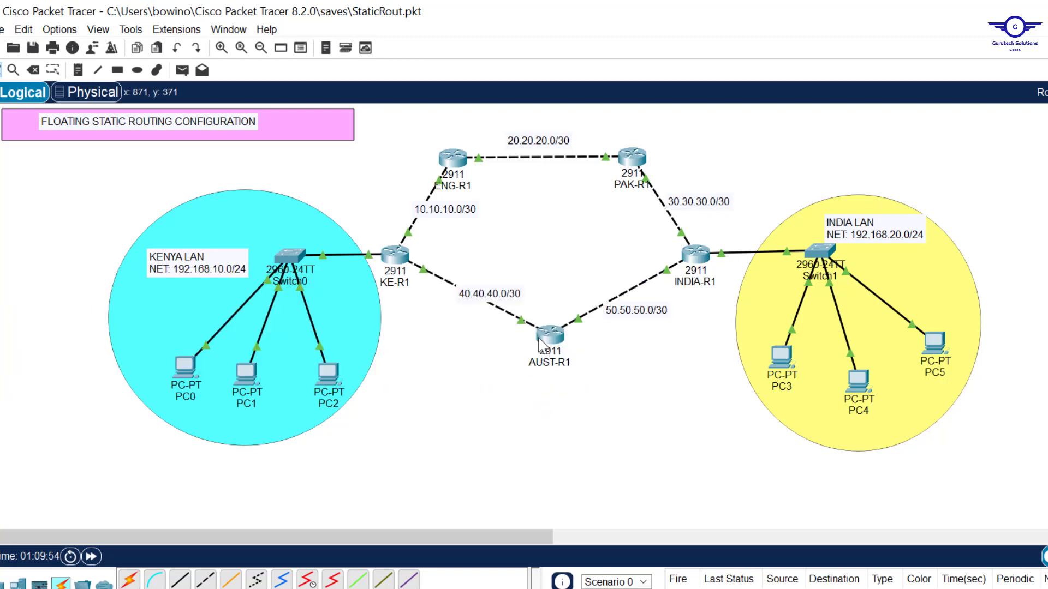
left_click(543, 336)
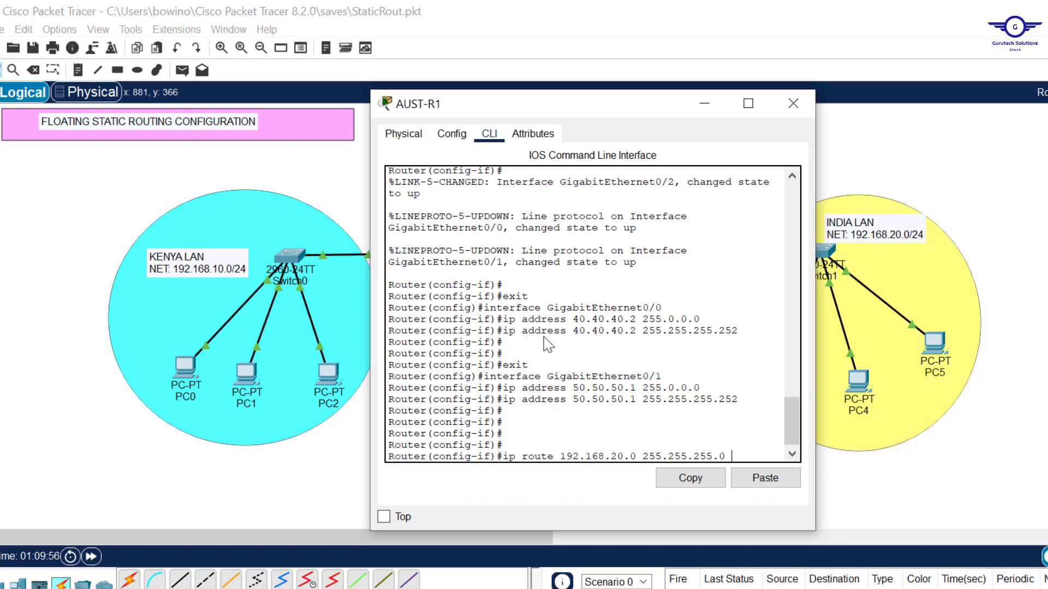
type("50.50.50.2")
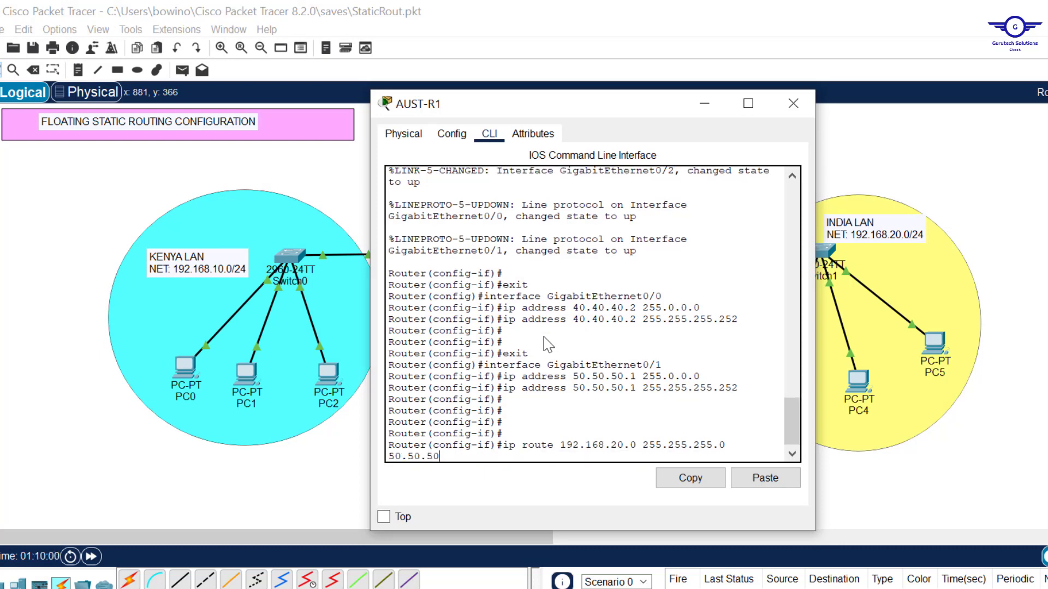
key("Return")
key("Return")
key("Return")
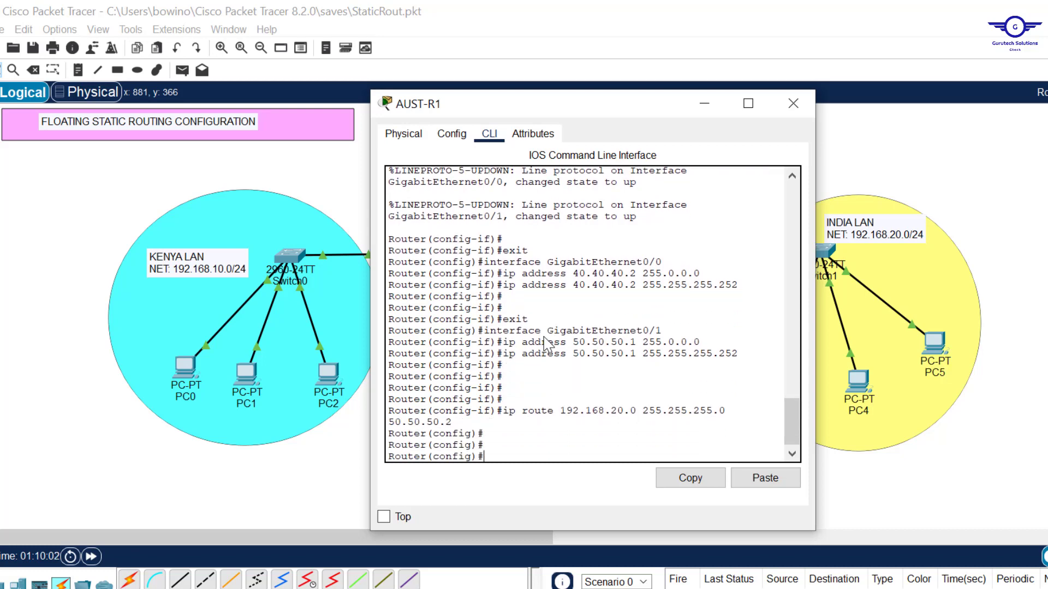
left_click(793, 103)
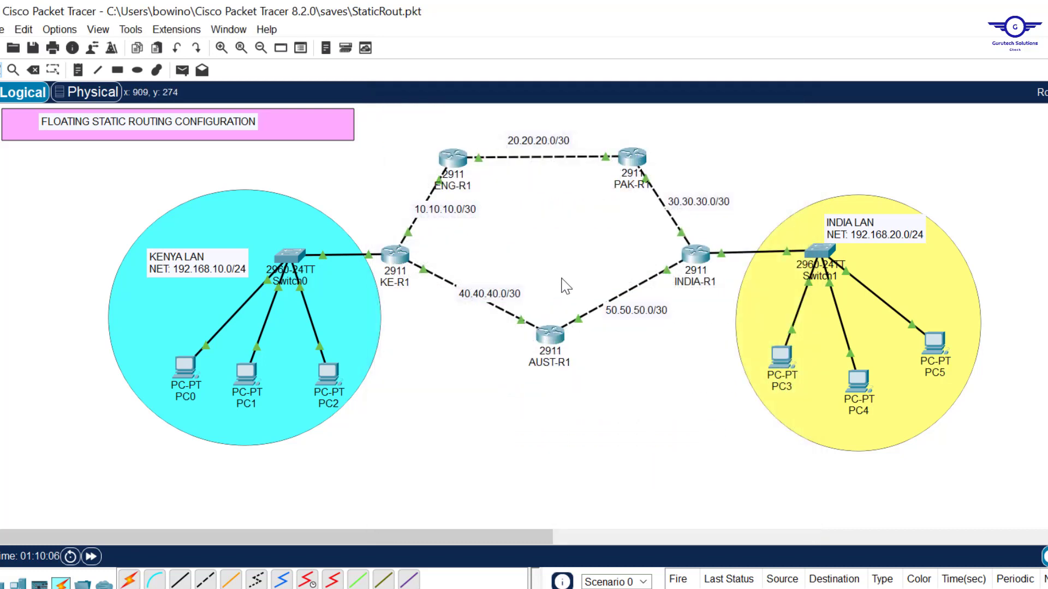
left_click_drag(559, 367, 544, 402)
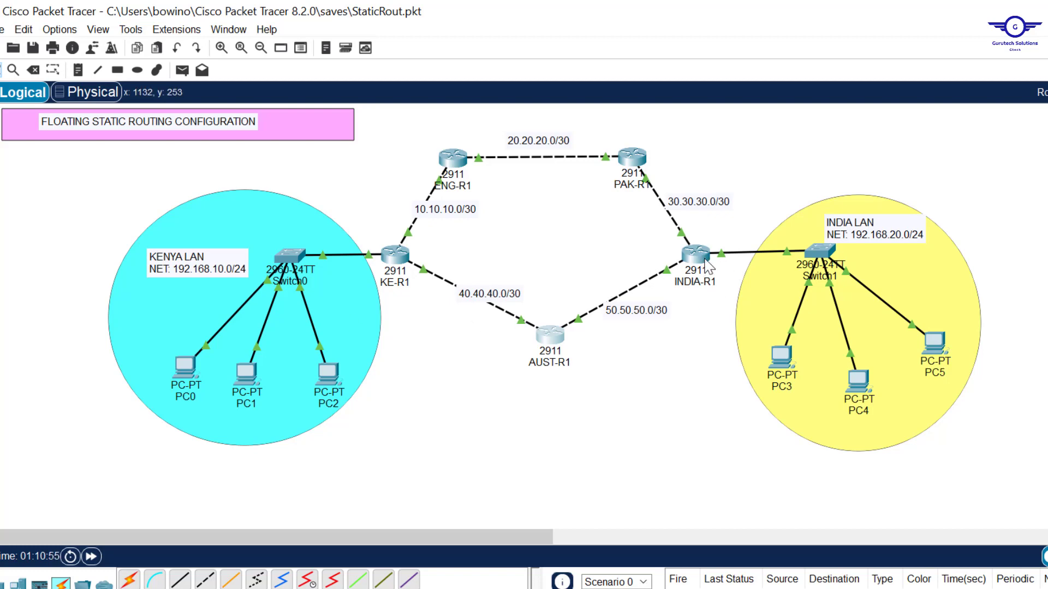
mouse_move(686, 258)
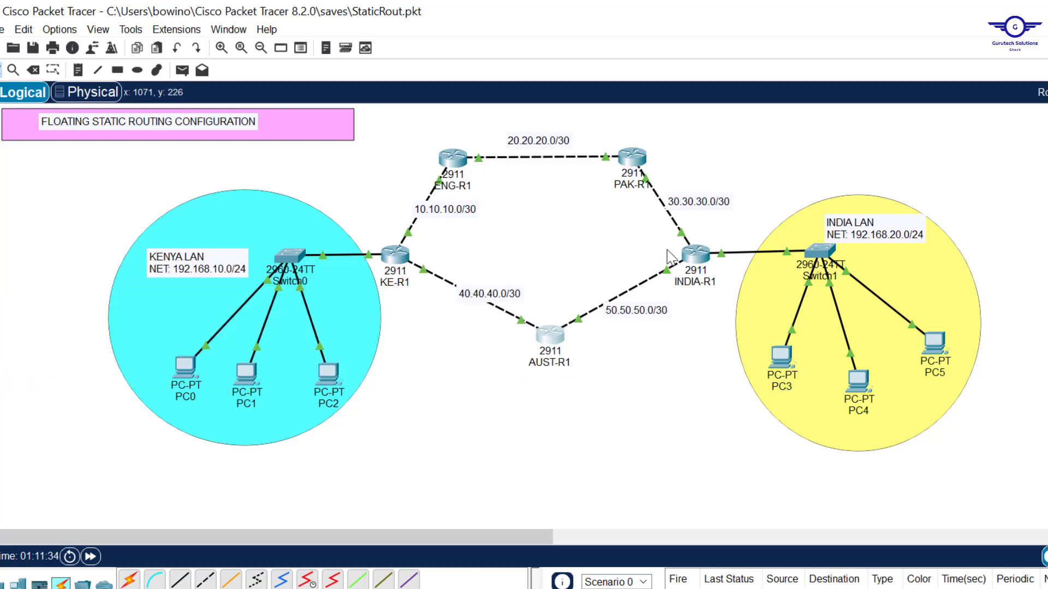
Step: In INDIA-R1's CLI, exit to global config and start a route to 192.168.10.0 255.255.255.0
mouse_move(667, 277)
left_click(692, 250)
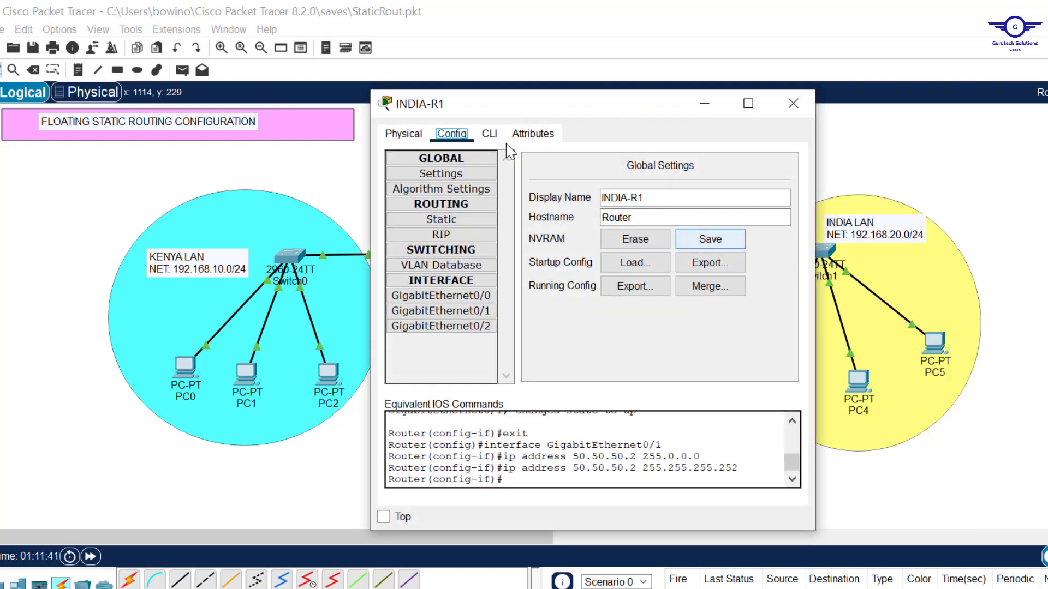
left_click(488, 134)
key("Return")
key("Return")
key("Return")
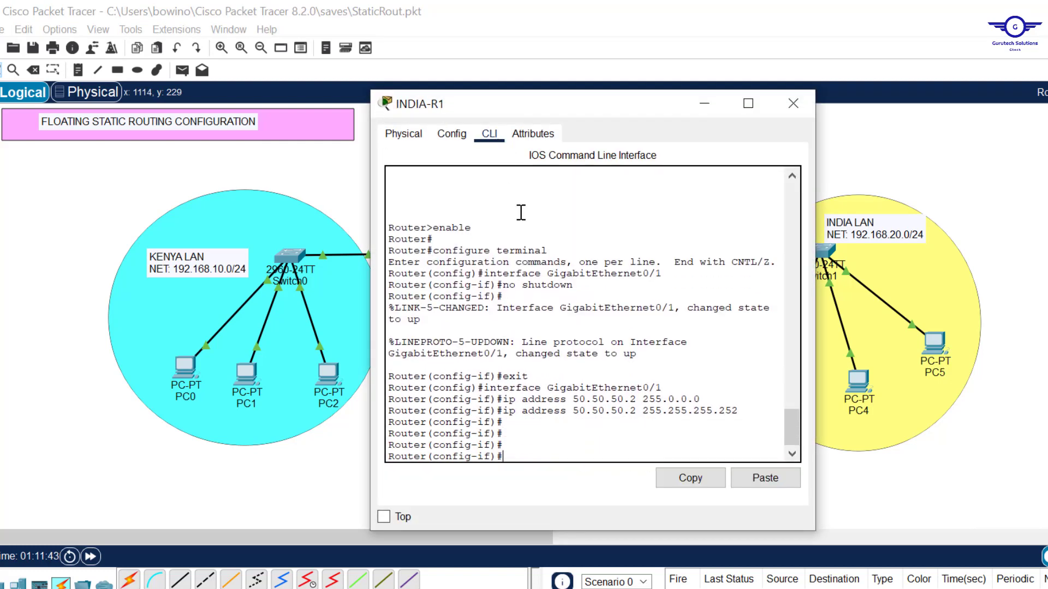
type("ex")
key("Return")
key("Return")
key("Return")
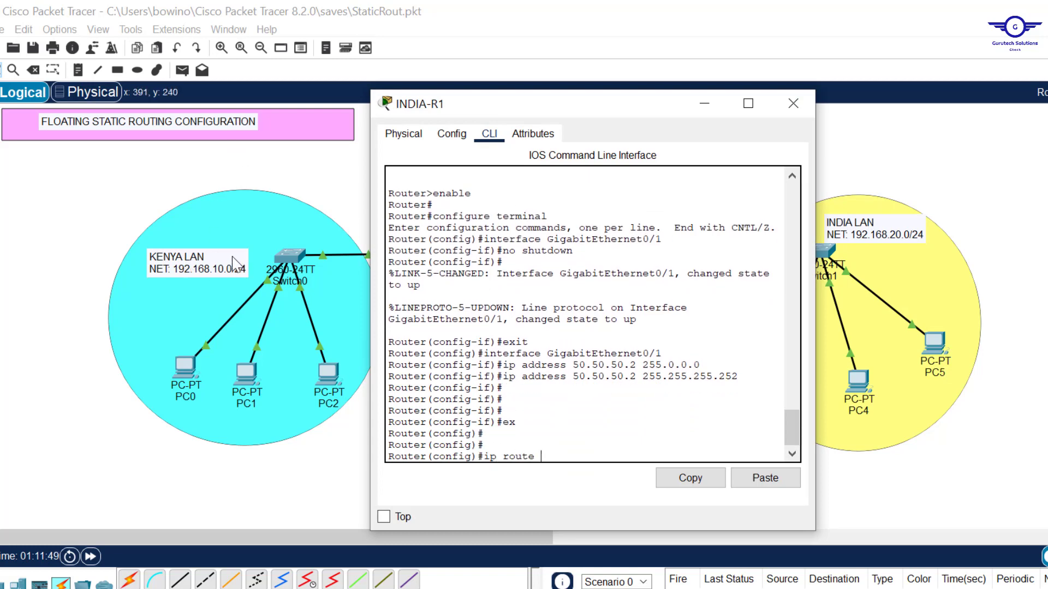
type("ip route 192.15")
key("BackSpace")
type("68.2")
key("BackSpace")
type("10.0 255.255.255.0")
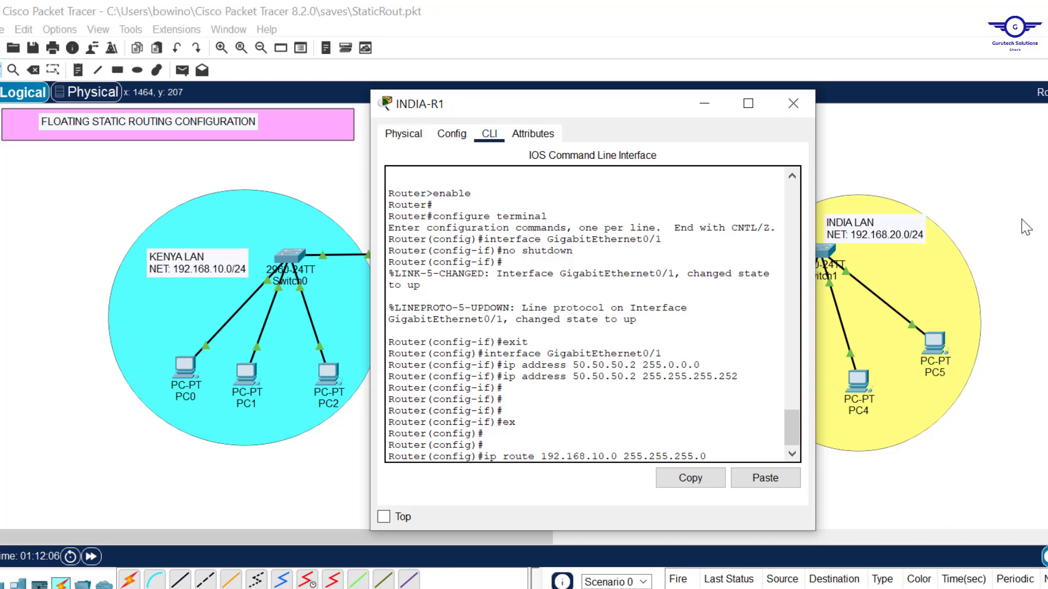
Step: Complete the route via 50.50.50.1 with administrative distance 130
key("alt+F4")
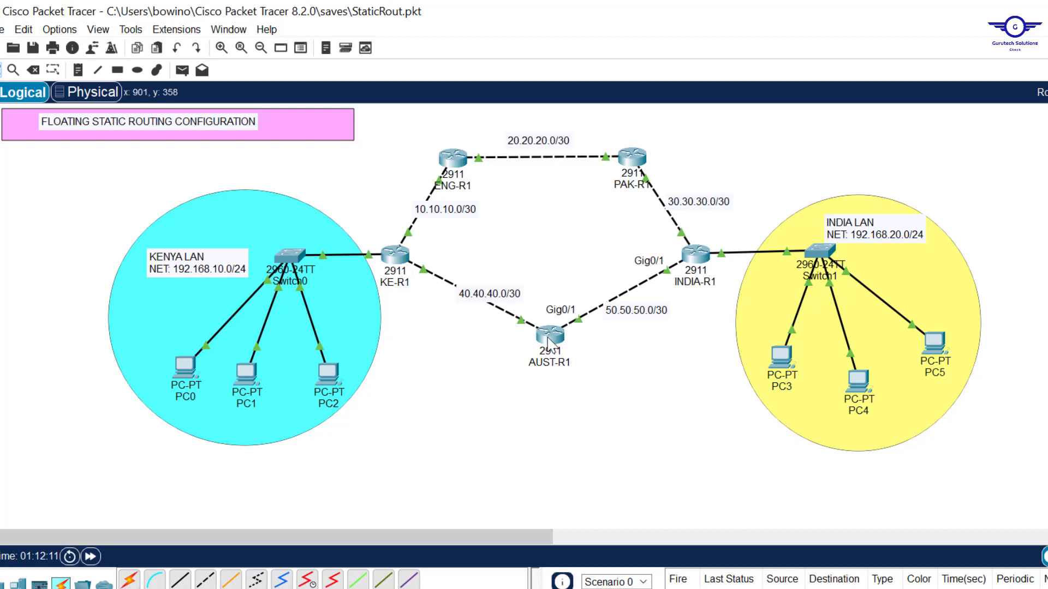
mouse_move(547, 344)
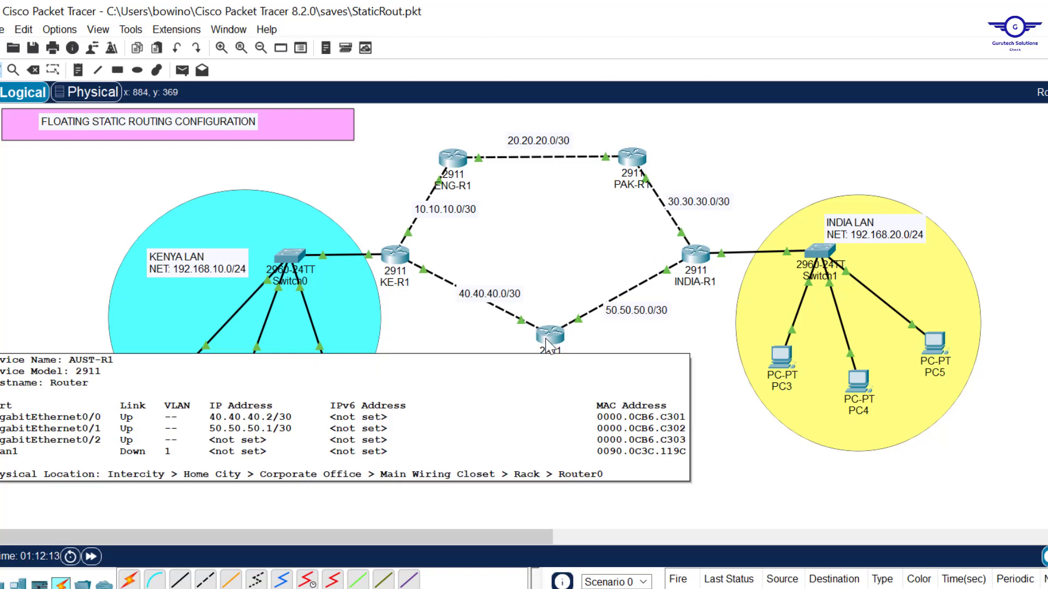
left_click(696, 254)
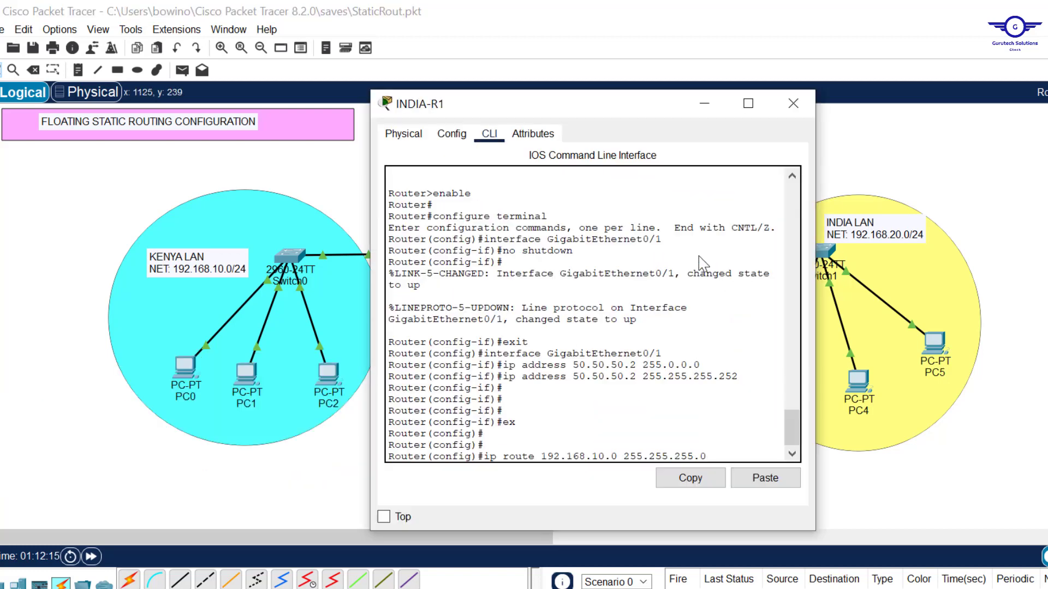
type("50.50.50.1")
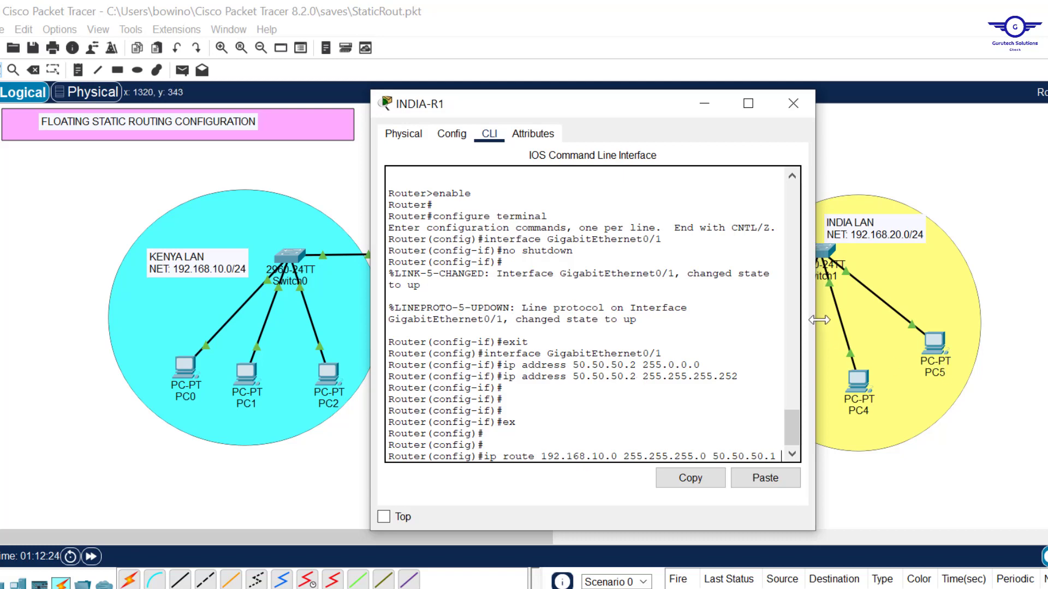
left_click_drag(818, 321, 943, 338)
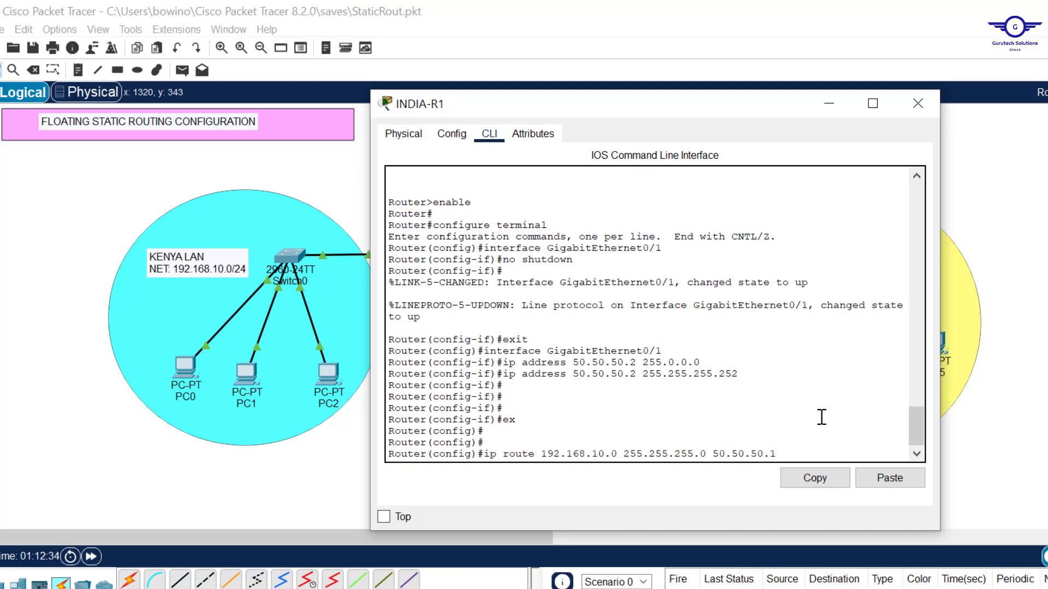
type("130")
key("Return")
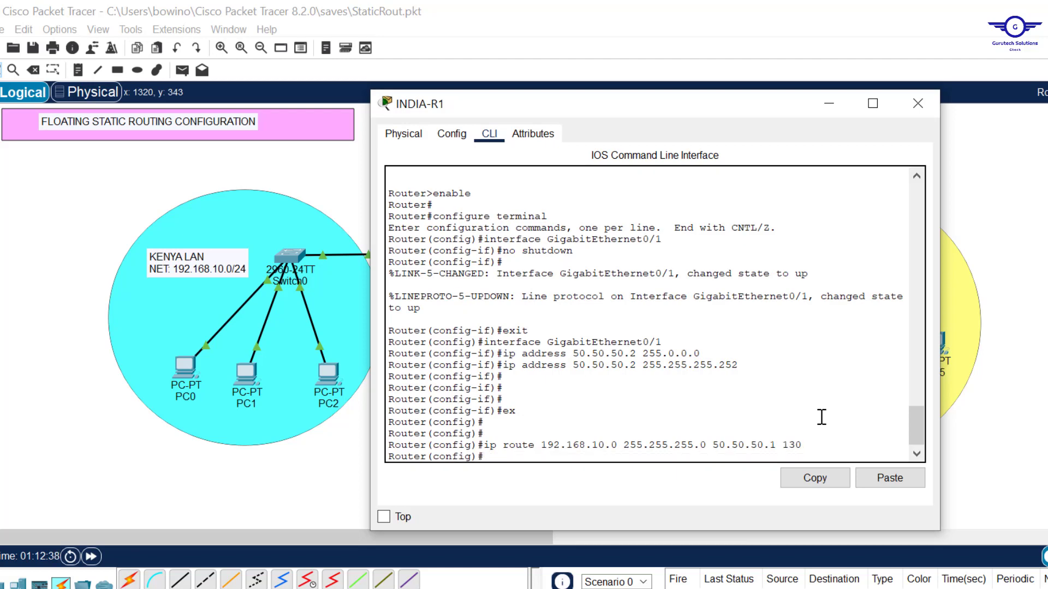
Step: Exit configuration mode and save INDIA-R1's configuration with do wr
type("exi")
key("Return")
key("Return")
key("Return")
type("do wr")
key("Return")
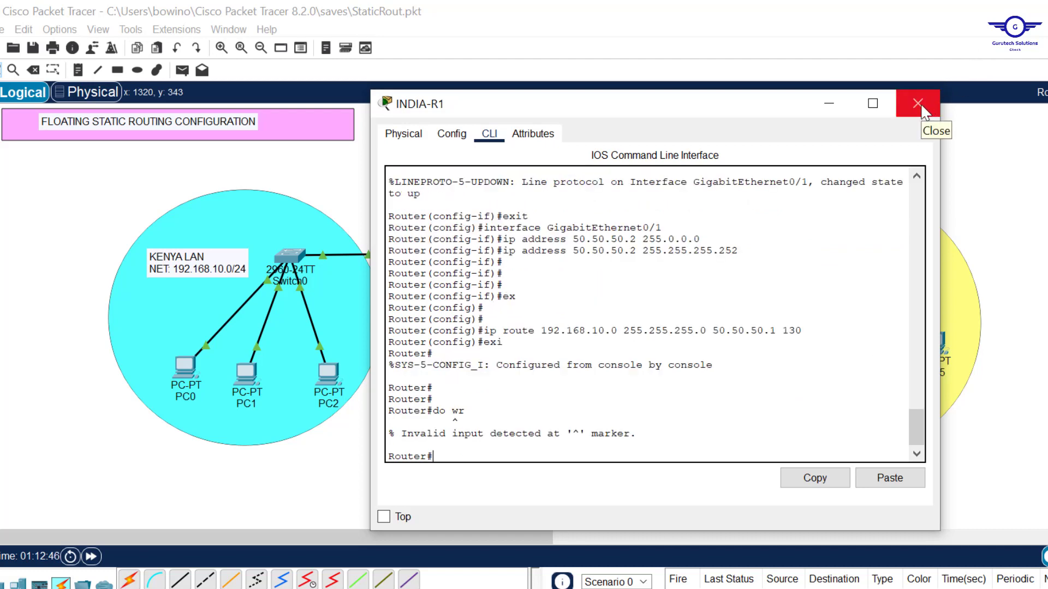
key("Return")
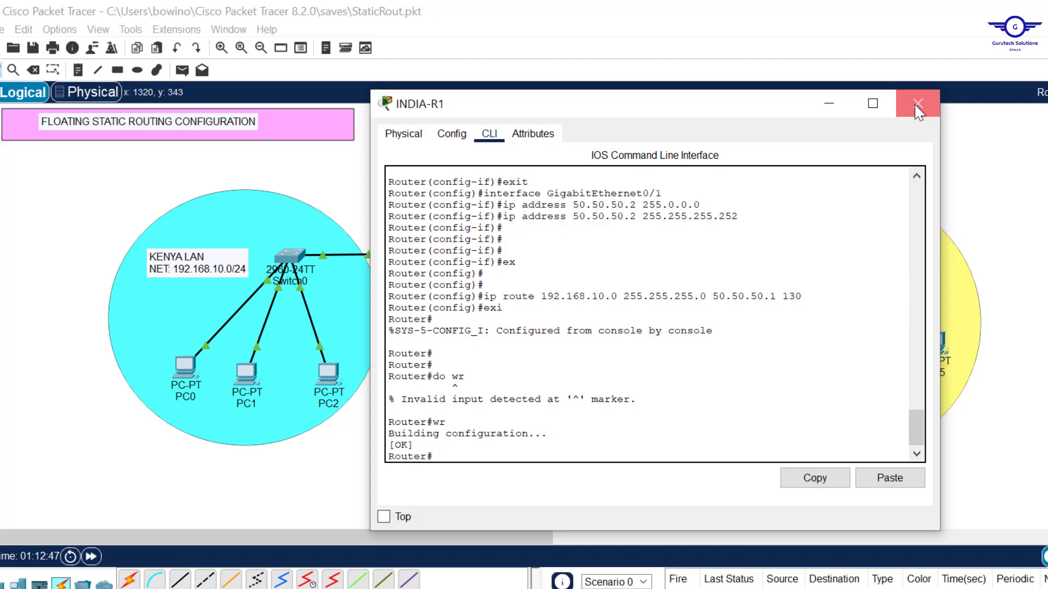
Step: Close INDIA-R1, then on AUST-R1 add ip route 192.168.10.0 255.255.255.0 40.40.40.1
left_click(917, 103)
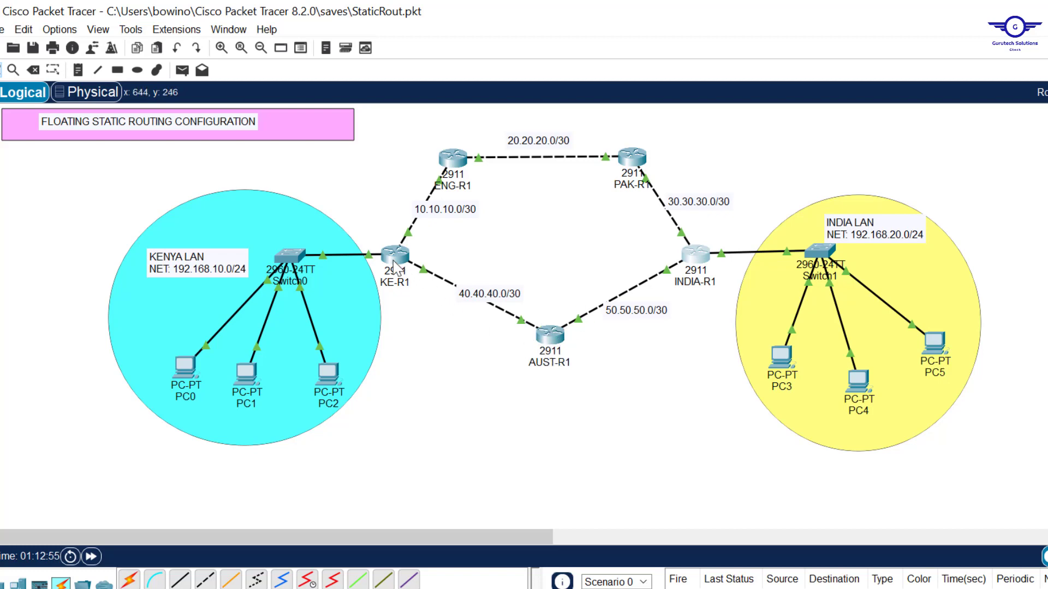
left_click(560, 349)
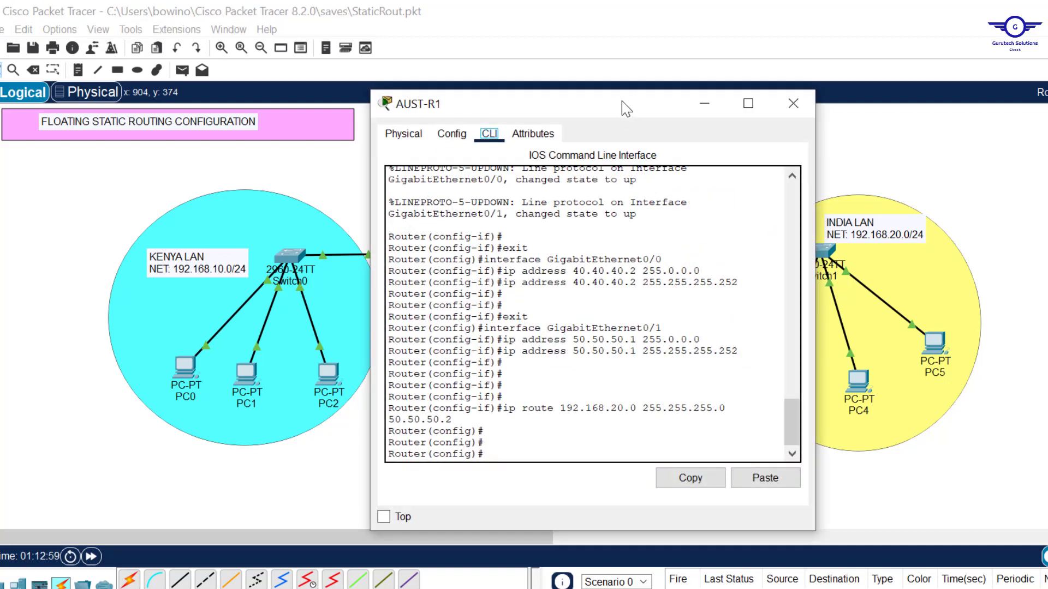
left_click_drag(620, 102, 829, 132)
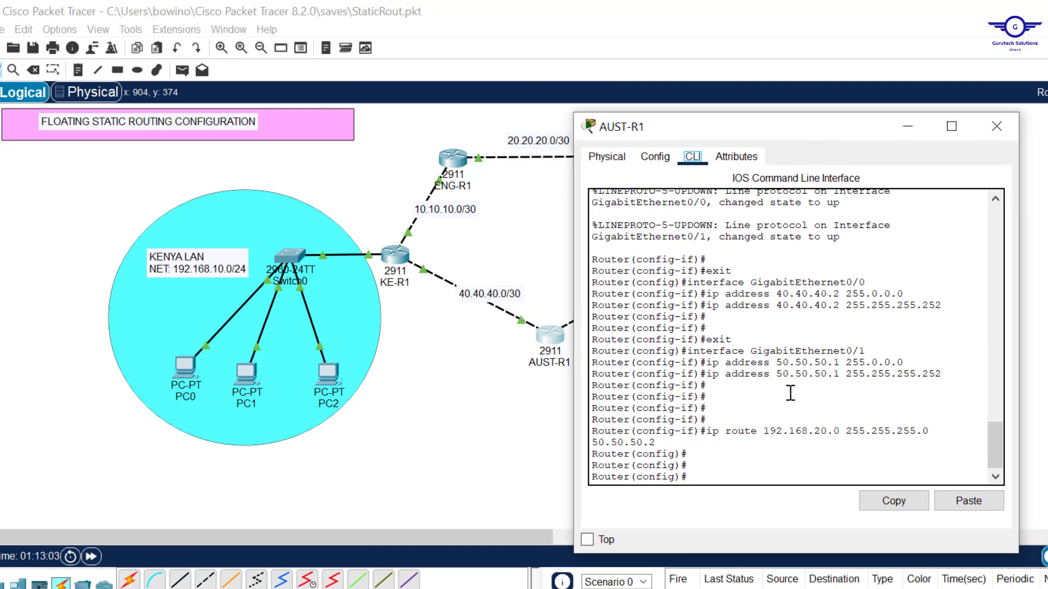
left_click(756, 420)
key("Up")
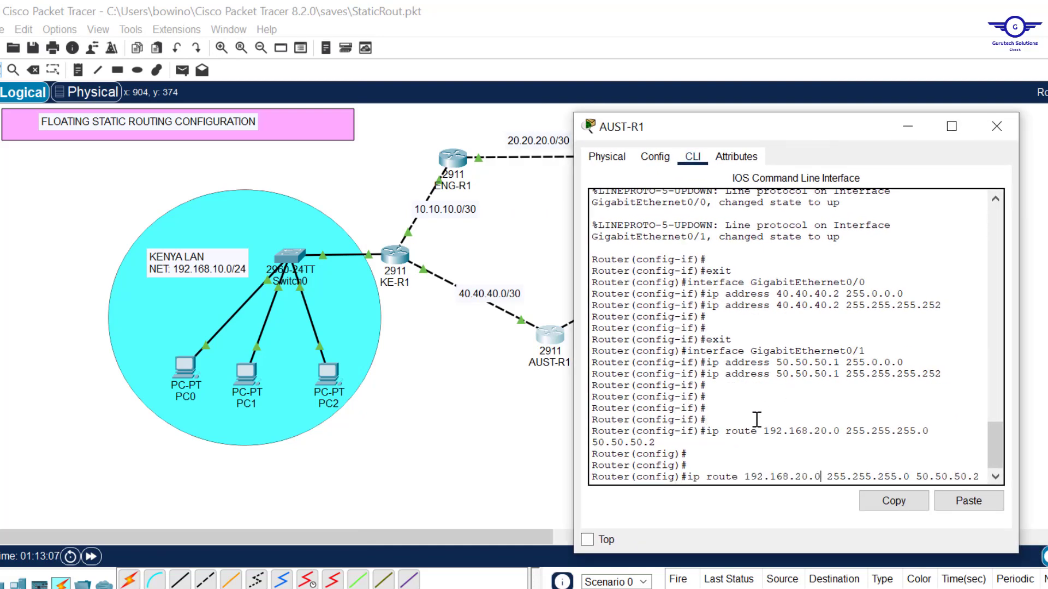
type("5")
left_click(497, 390)
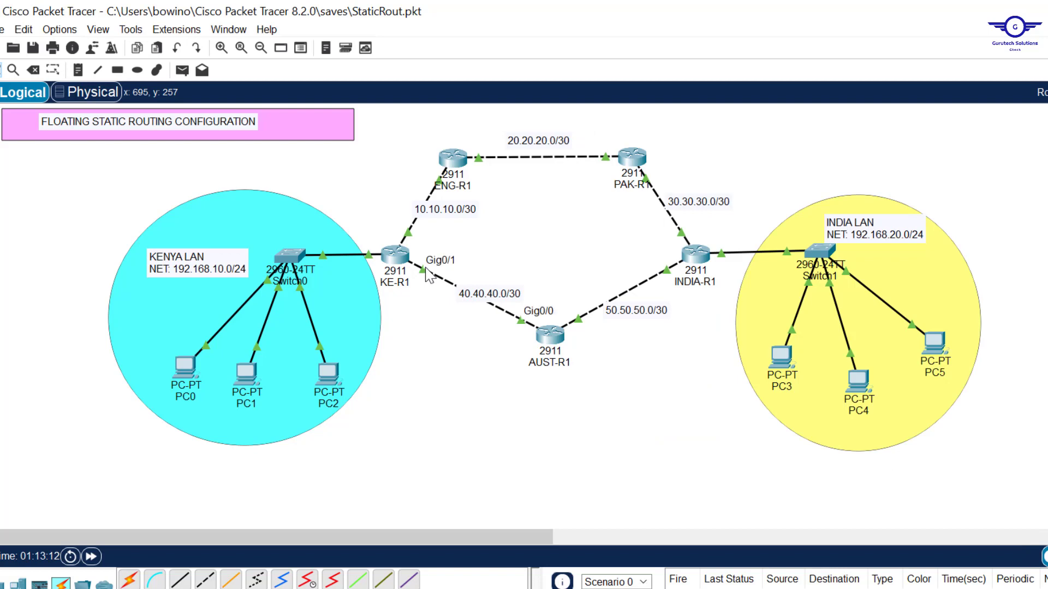
mouse_move(395, 261)
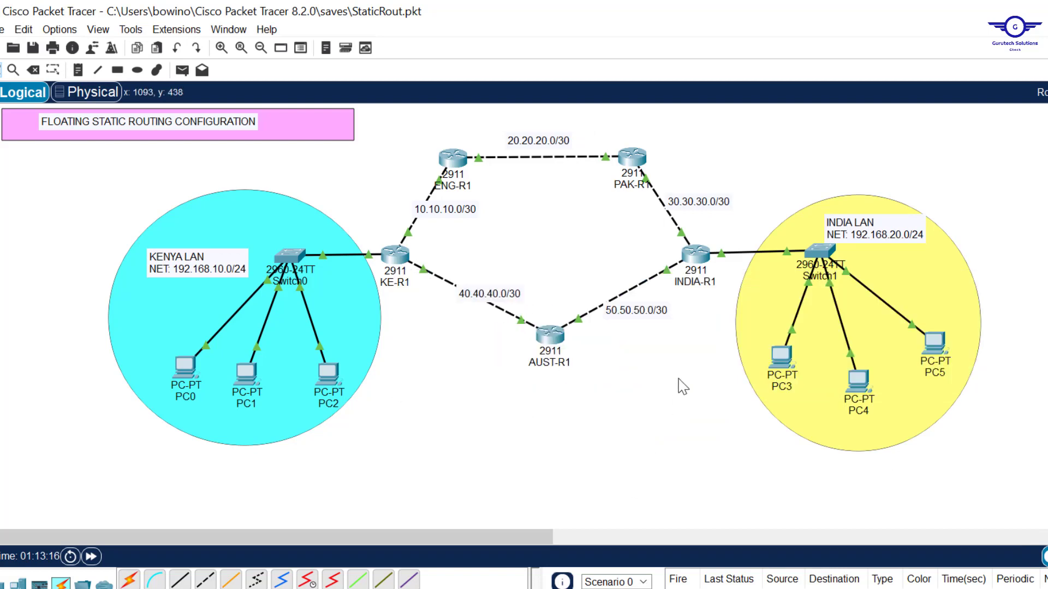
left_click(552, 349)
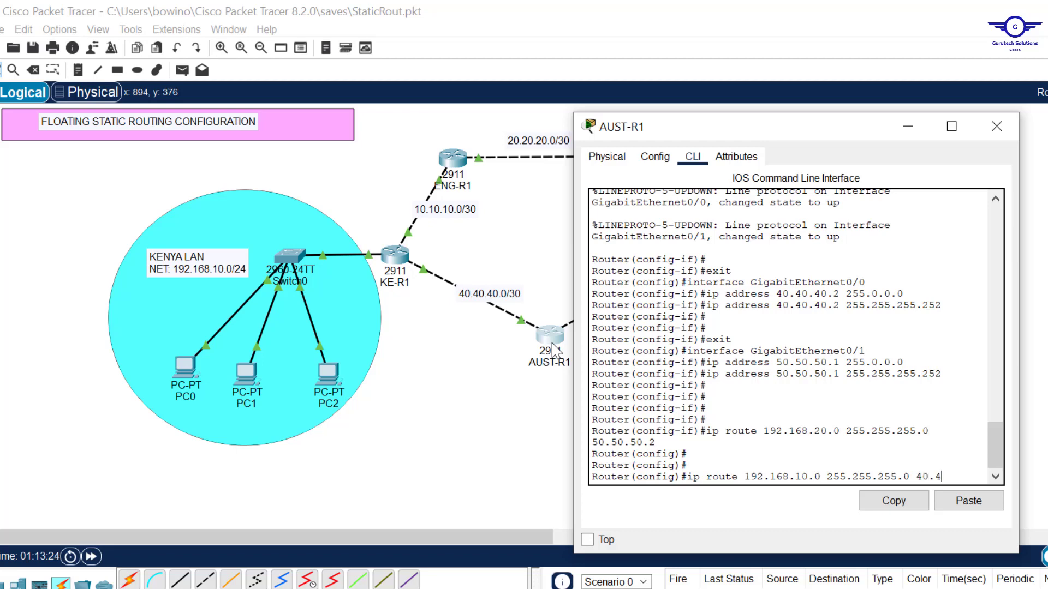
type("40.1")
key("Return")
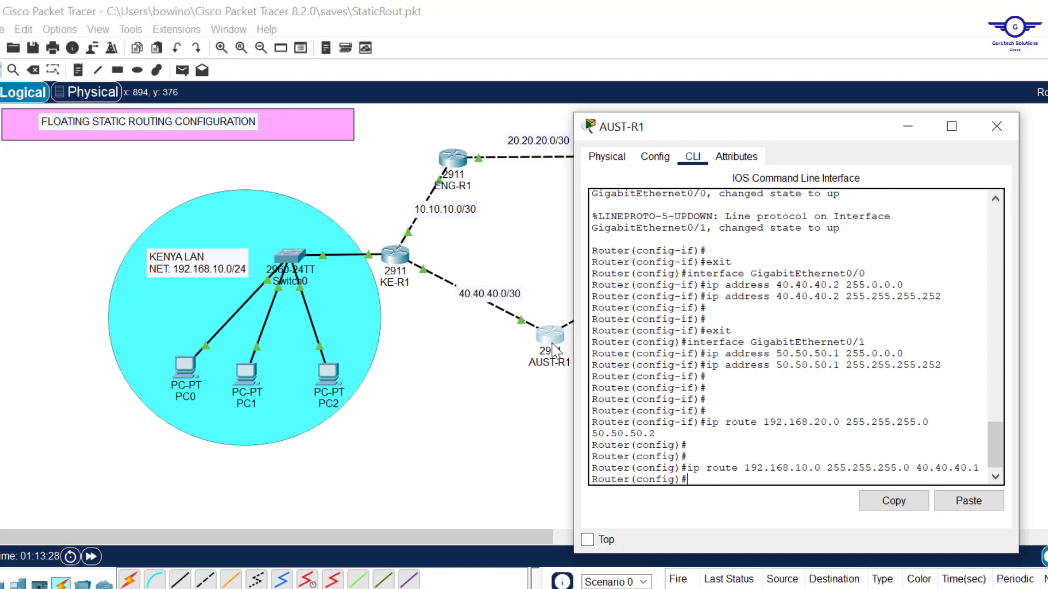
left_click(1000, 131)
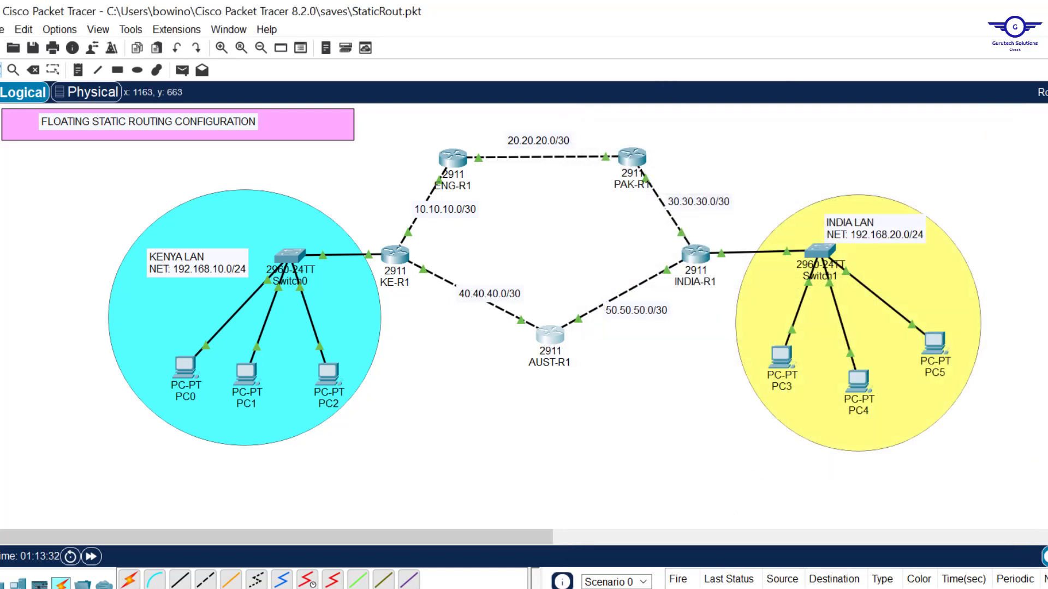
key("alt+Tab")
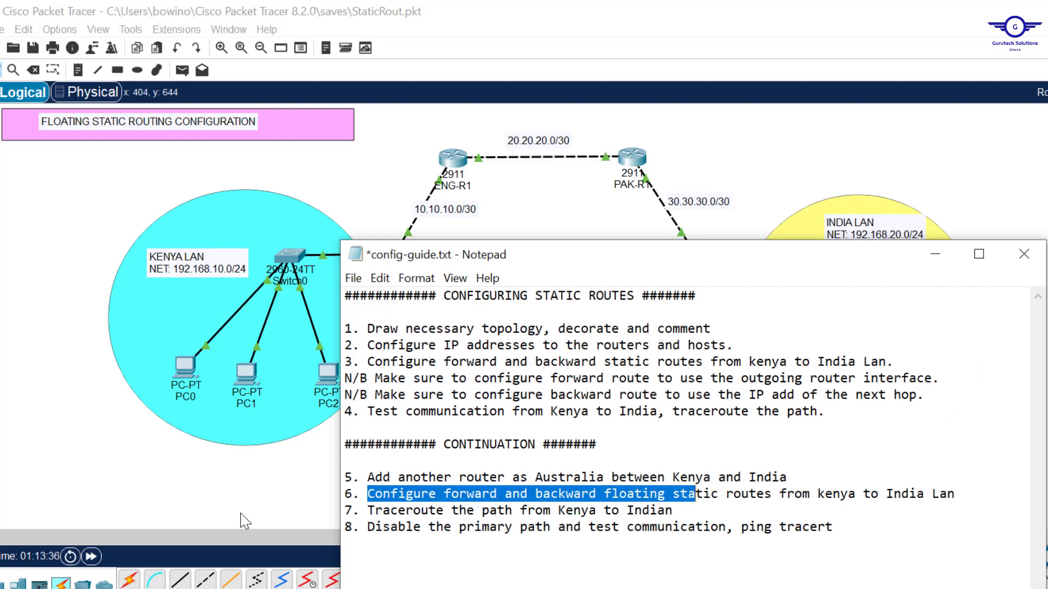
left_click(267, 516)
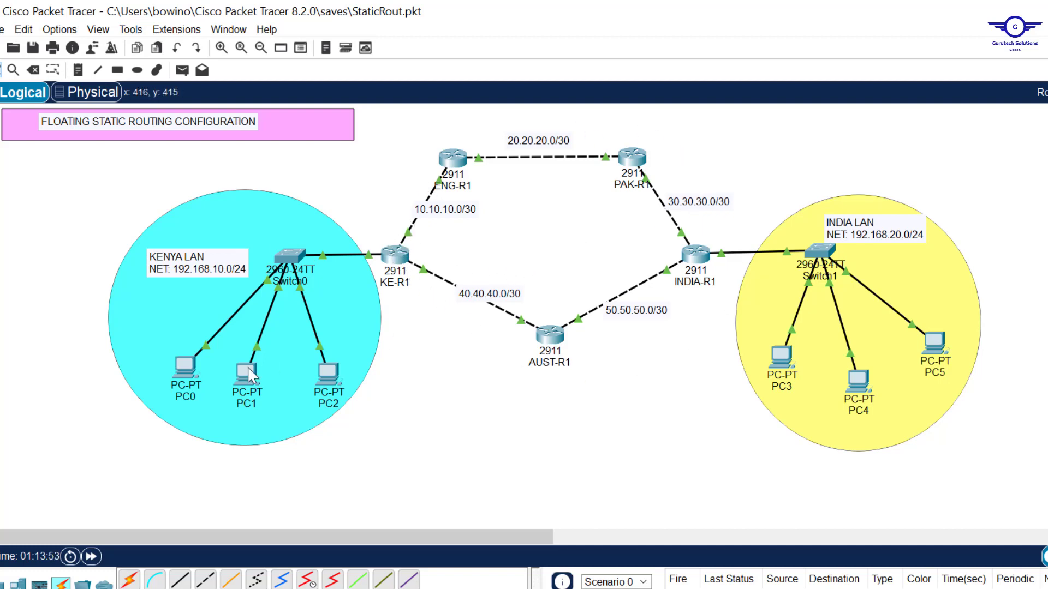
Step: Rerun the traceroute to 192.168.20.30 from PC1's Command Prompt
left_click(206, 374)
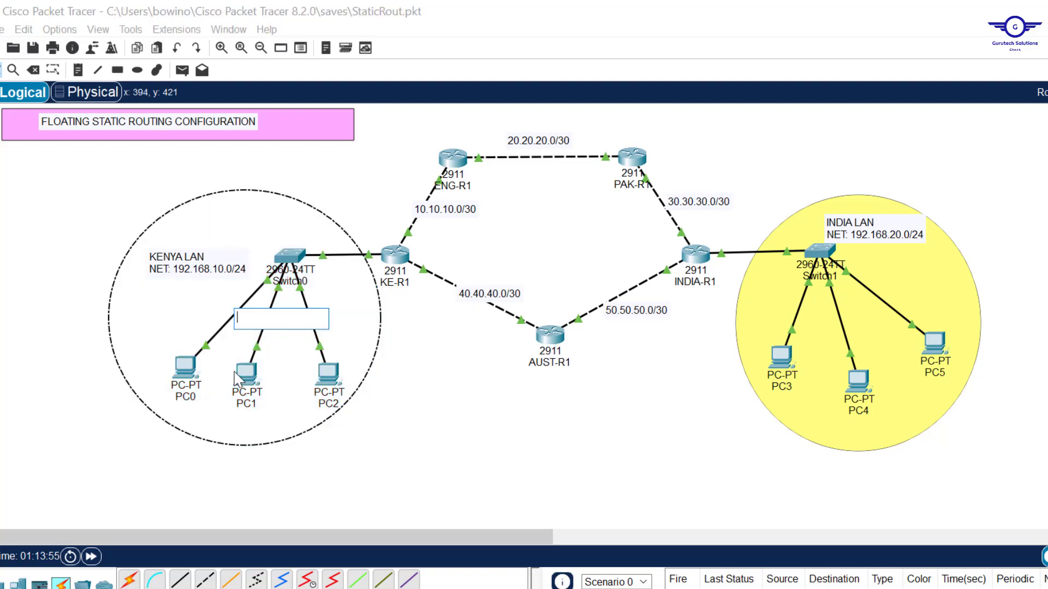
double_click(246, 375)
key("Return")
key("Return")
key("Return")
key("Return")
key("Return")
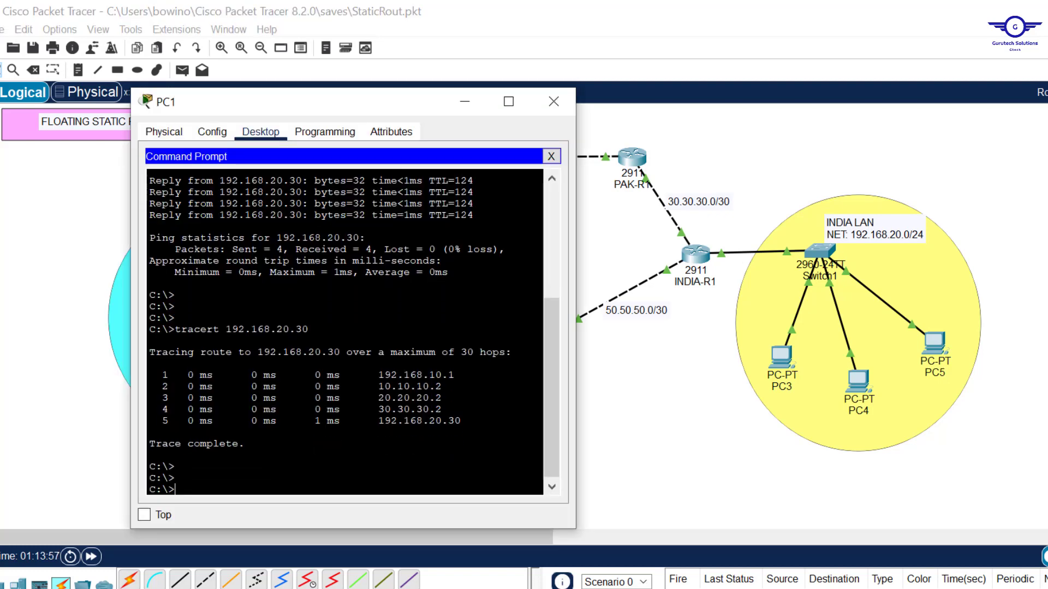
key("Up")
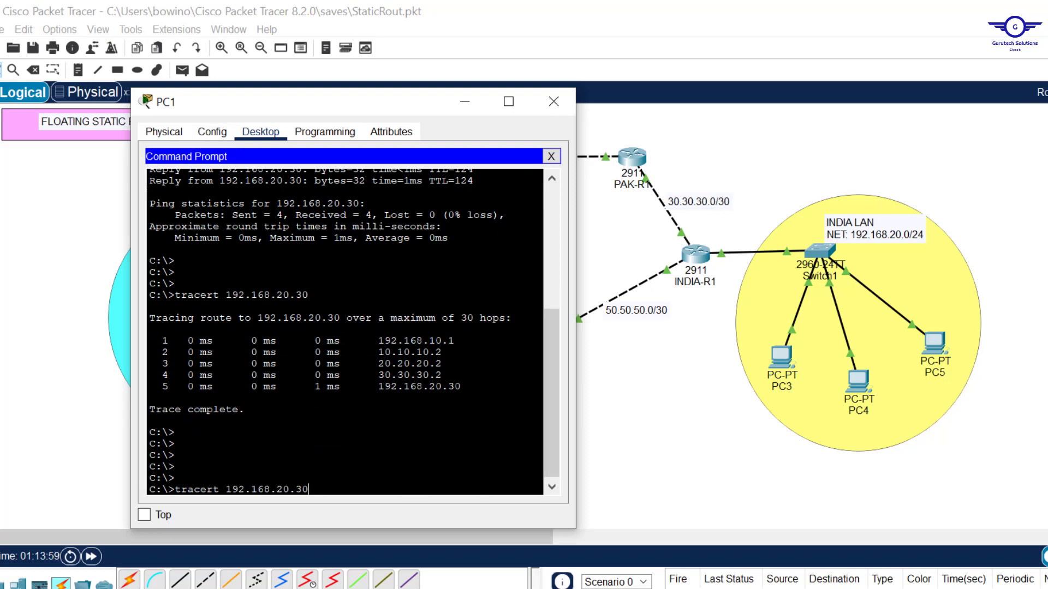
key("Return")
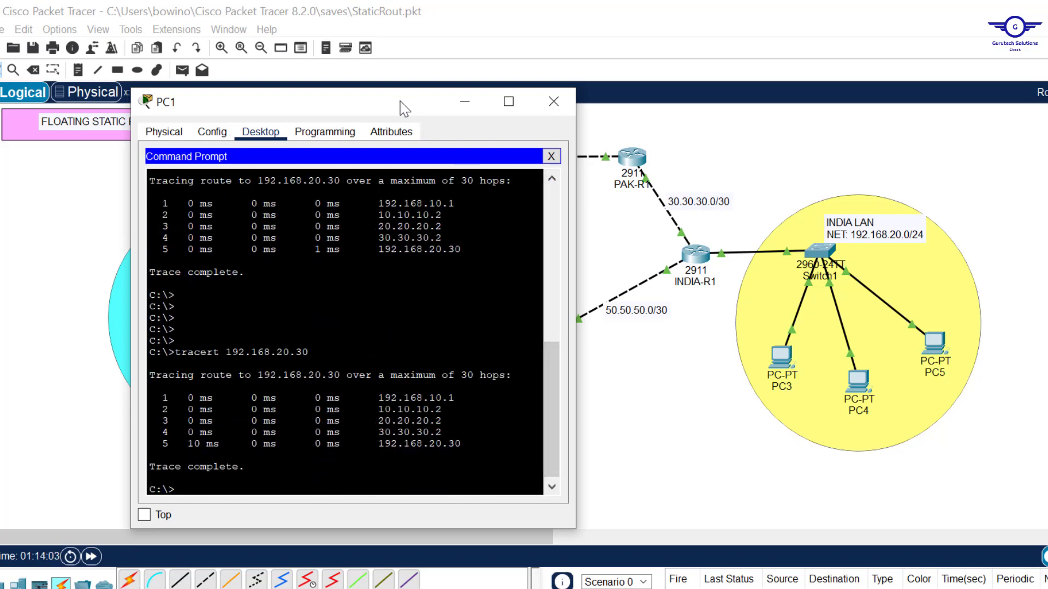
Step: Highlight the trace hops 10.10.10.2 and 30.30.30.2, then return to the full topology
left_click_drag(402, 105, 843, 121)
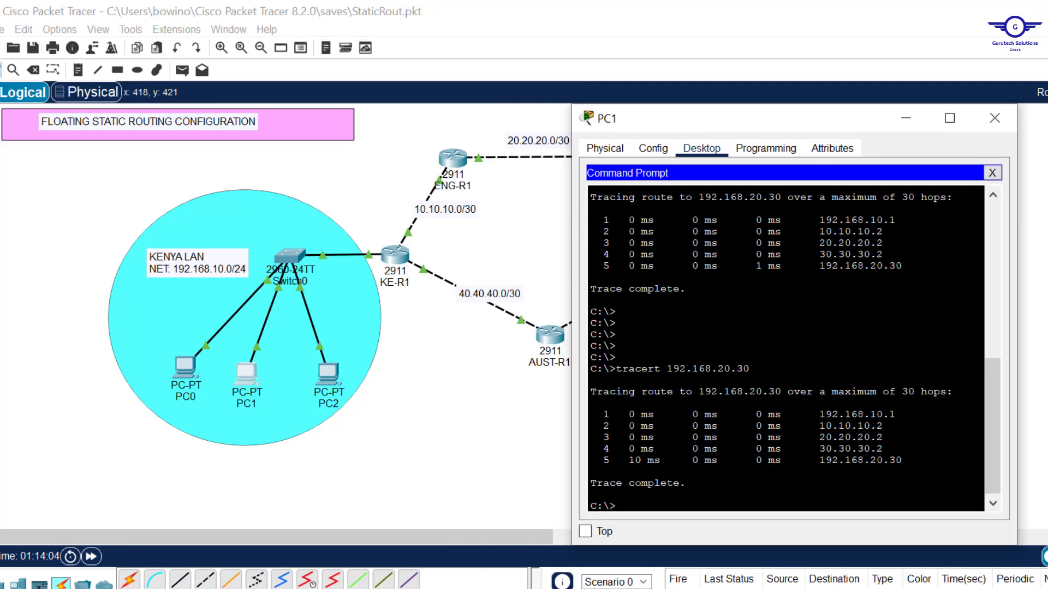
left_click_drag(896, 415, 825, 415)
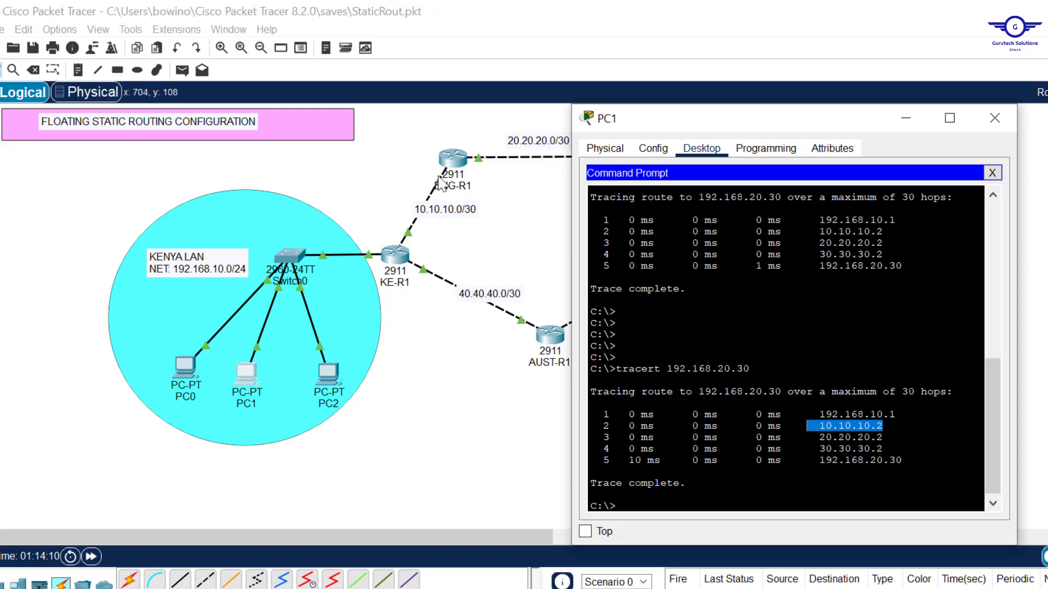
left_click_drag(883, 426, 838, 437)
left_click_drag(851, 134, 595, 185)
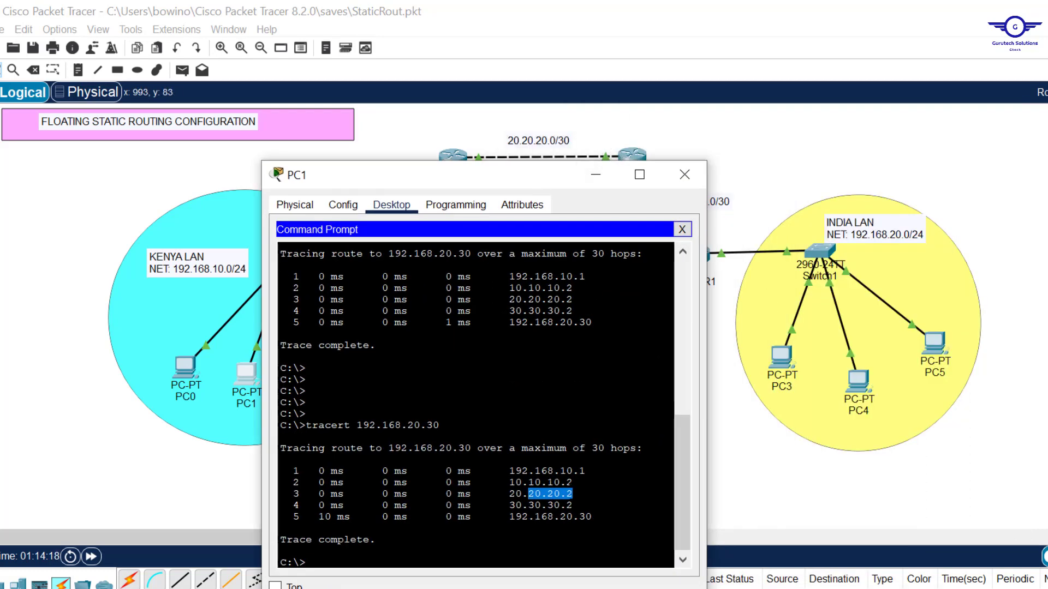
left_click_drag(571, 506, 508, 505)
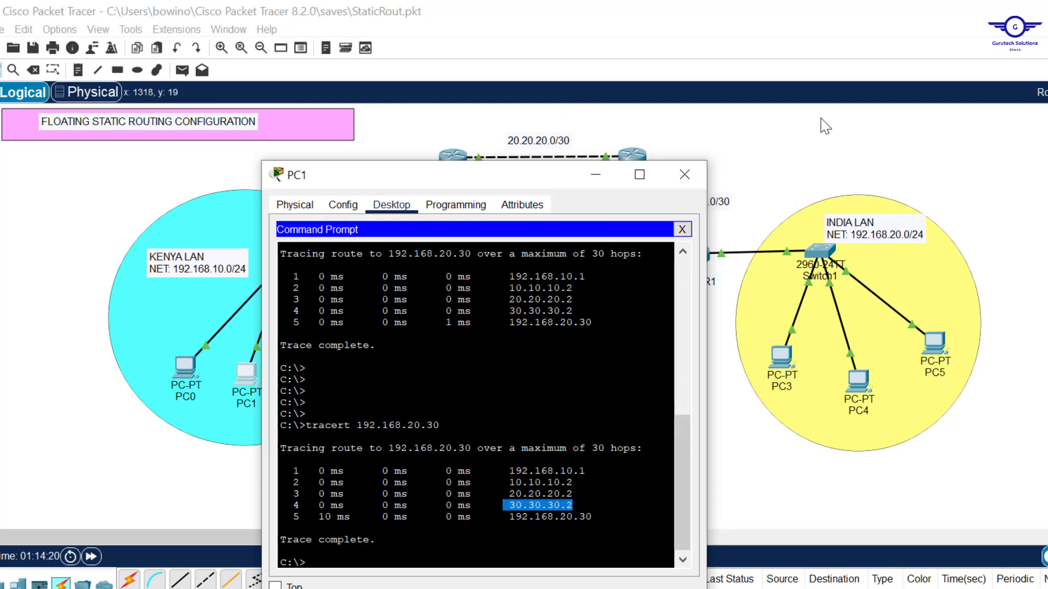
left_click(817, 135)
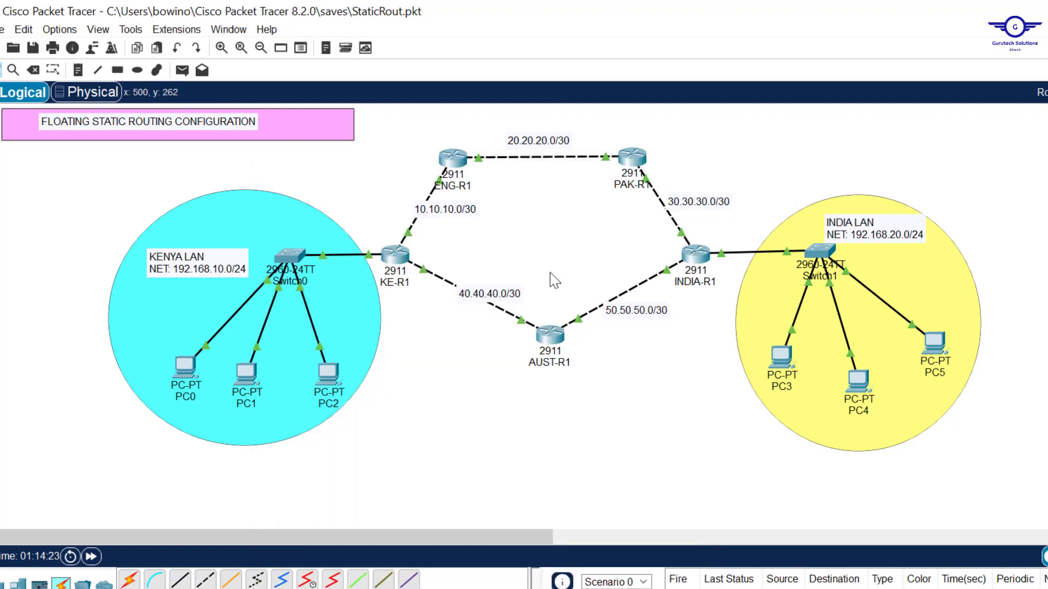
Step: Read step 8 on disabling the primary path in the config-guide notes
key("alt+Tab")
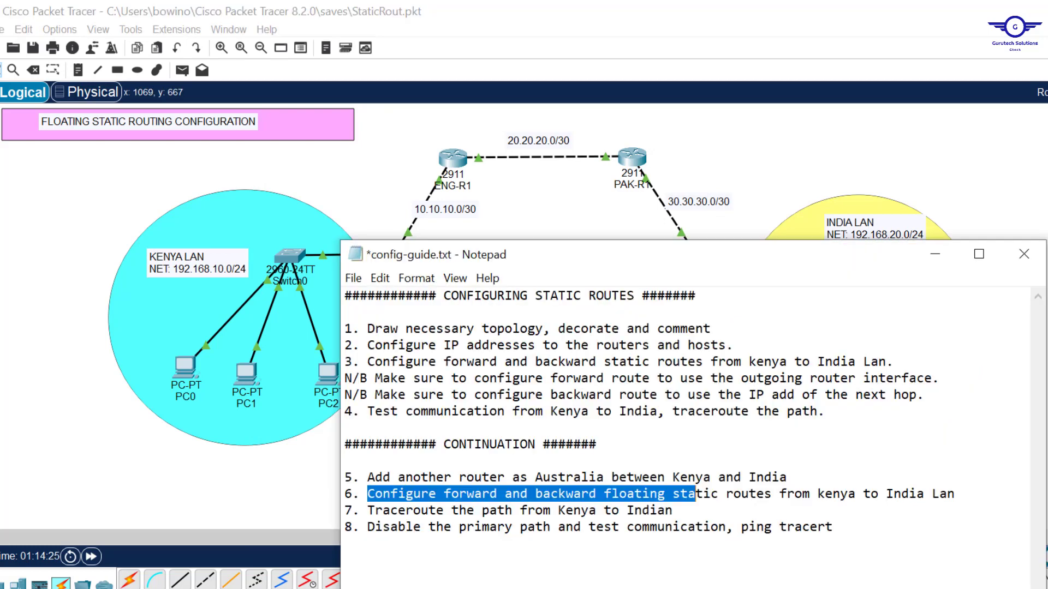
left_click_drag(382, 527, 764, 526)
left_click(851, 535, "shift")
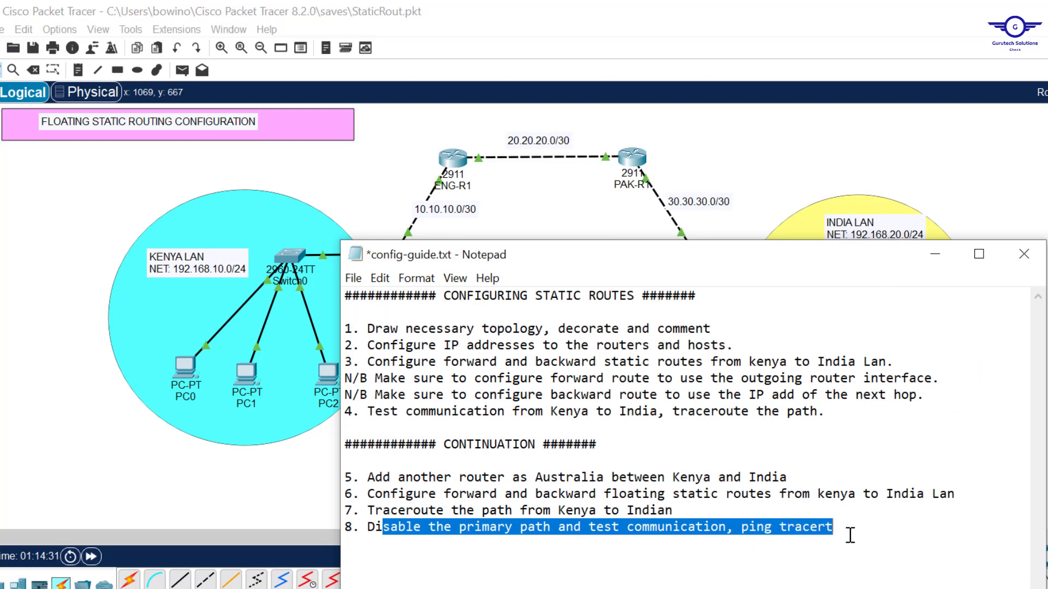
left_click(769, 152)
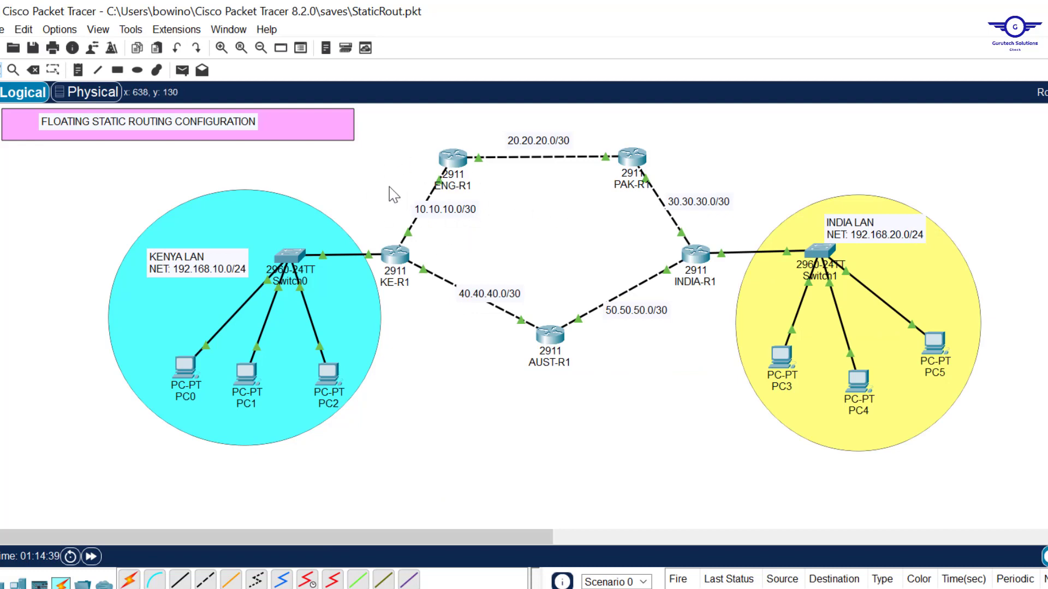
Step: Delete the KE-R1–ENG-R1 and PAK-R1–INDIA-R1 links, then return to the notes
key("Delete")
left_click(408, 234)
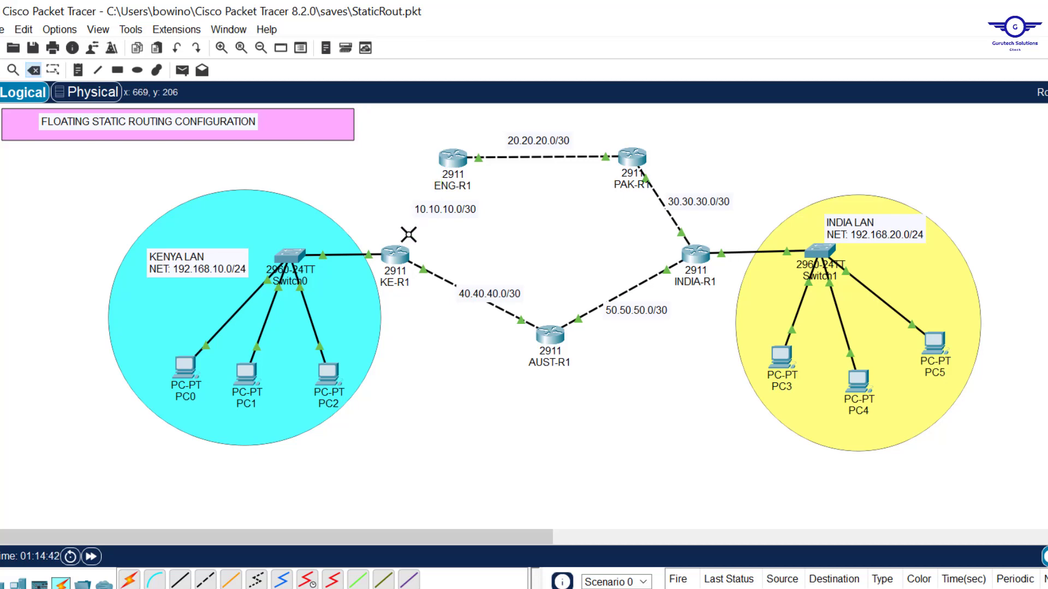
left_click(680, 232)
key("Escape")
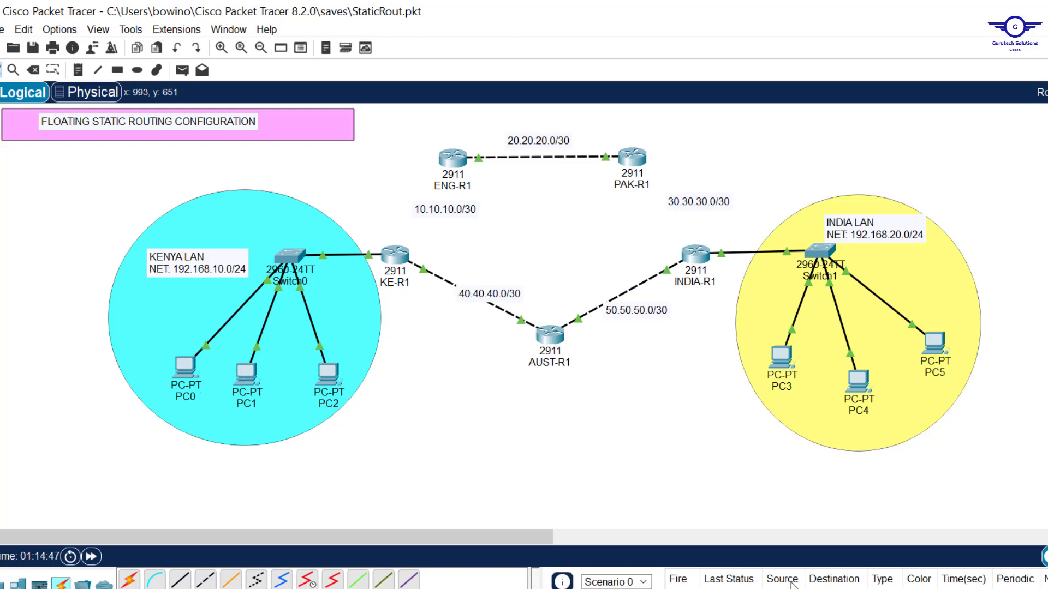
key("alt+Tab")
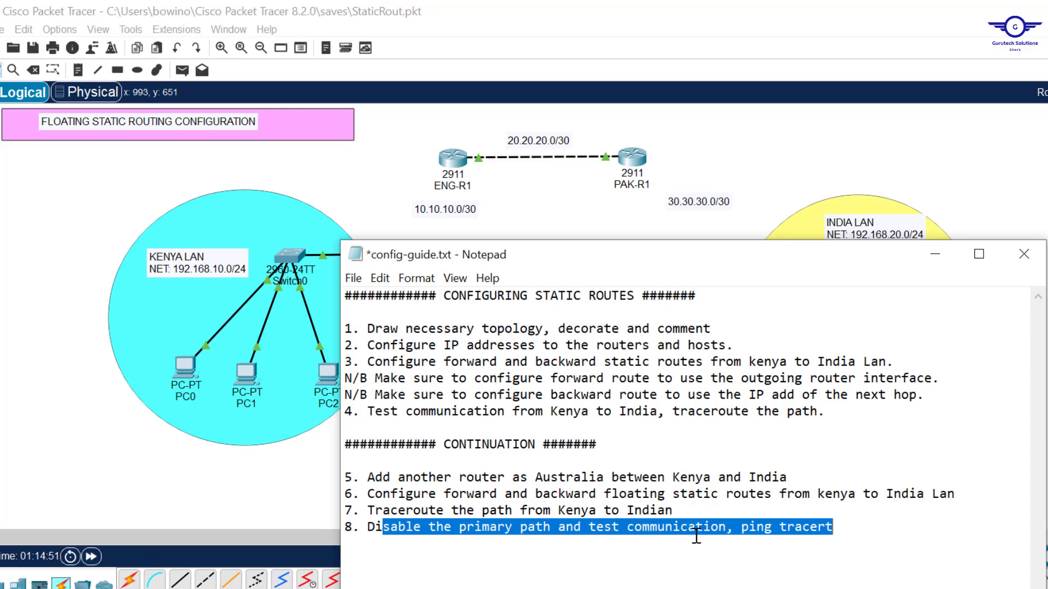
Step: Ping 192.168.20.30 from PC1 and highlight the successful replies
key("alt+Tab")
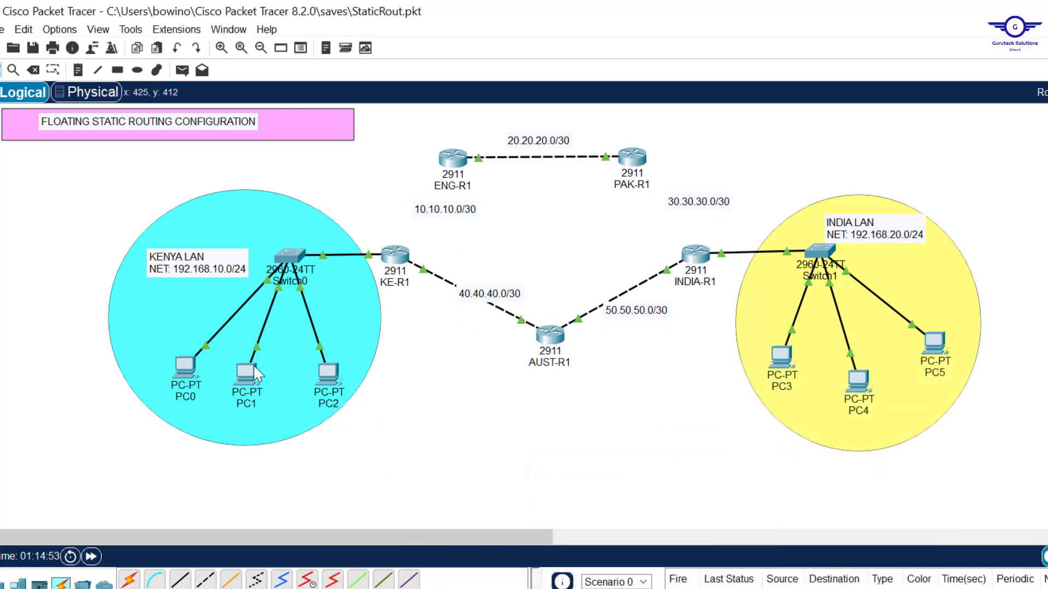
left_click(253, 365)
key("Up")
key("Up")
key("Return")
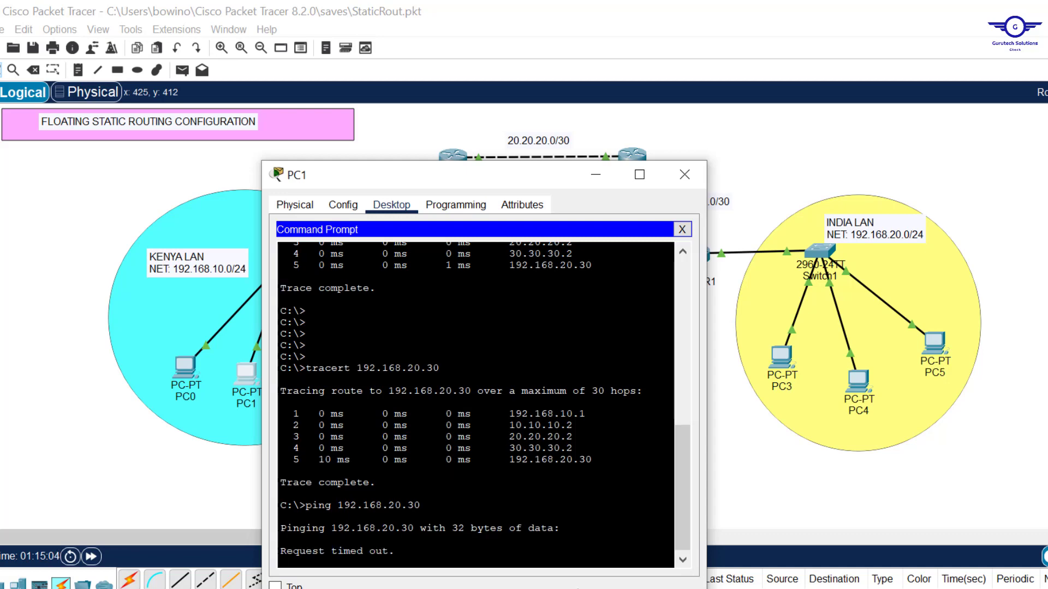
key("F10")
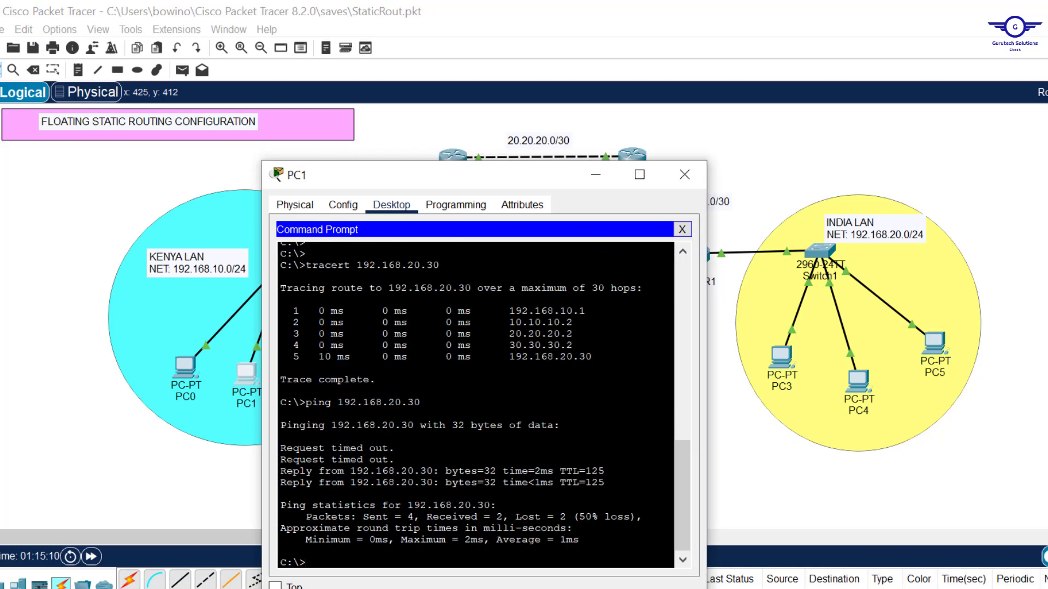
left_click_drag(604, 483, 274, 472)
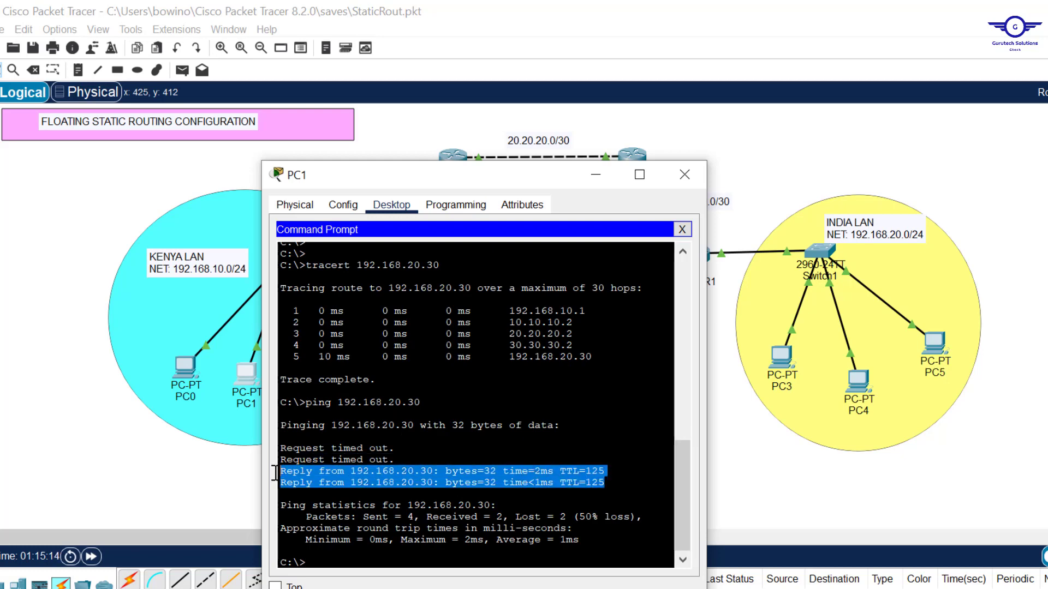
left_click(598, 175)
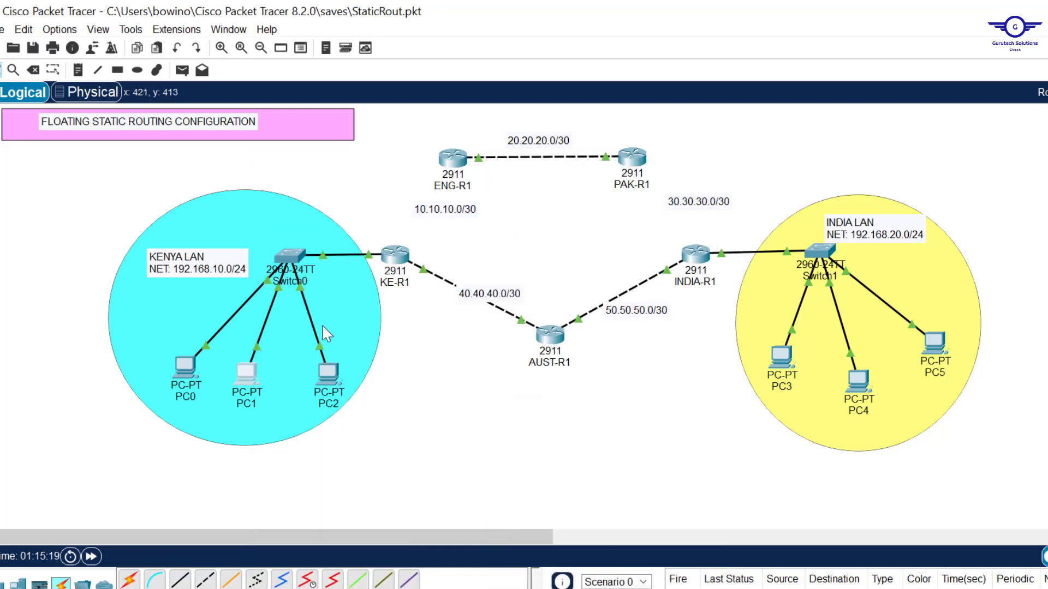
Step: Trace PC1's route to 192.168.20.30, now passing through 40.40.40.2 and 50.50.50.2 via AUST-R1
left_click(245, 374)
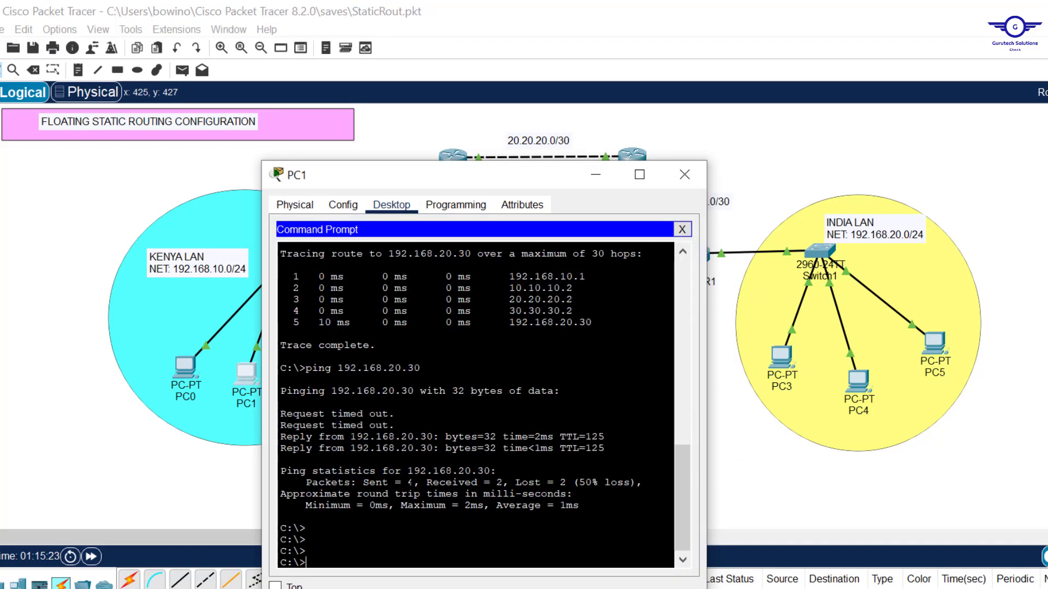
key("Up")
key("Up")
key("Return")
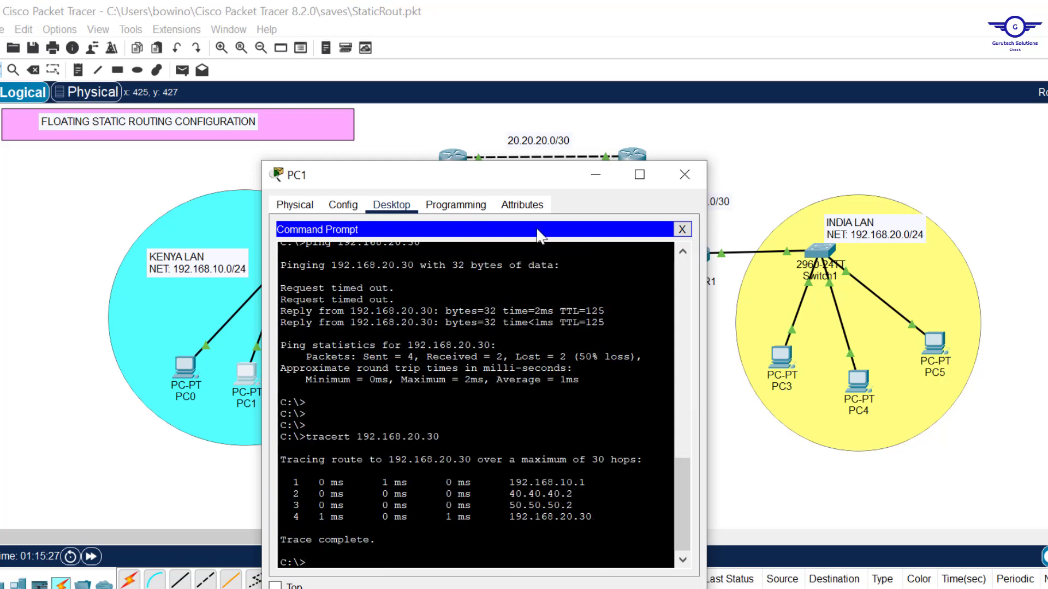
left_click_drag(491, 182, 916, 153)
left_click_drag(1015, 456, 933, 457)
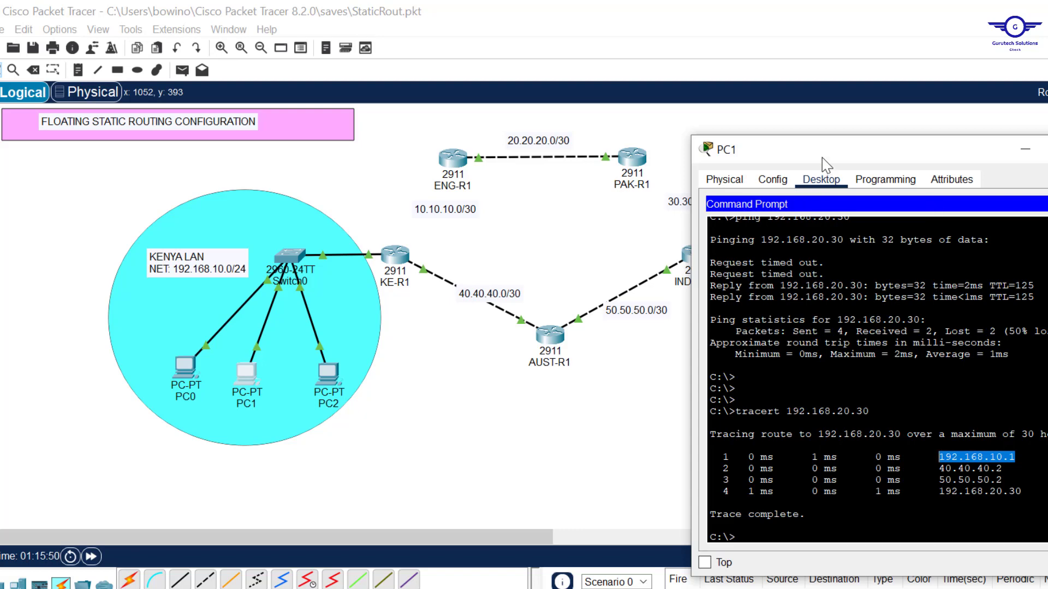
left_click_drag(823, 158, 873, 188)
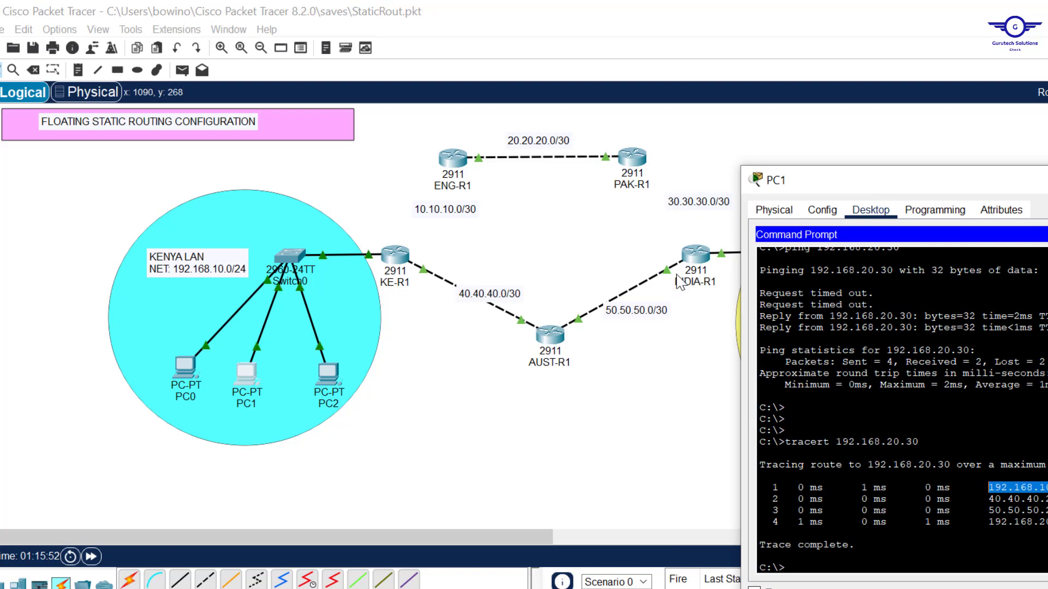
left_click_drag(1047, 522, 994, 522)
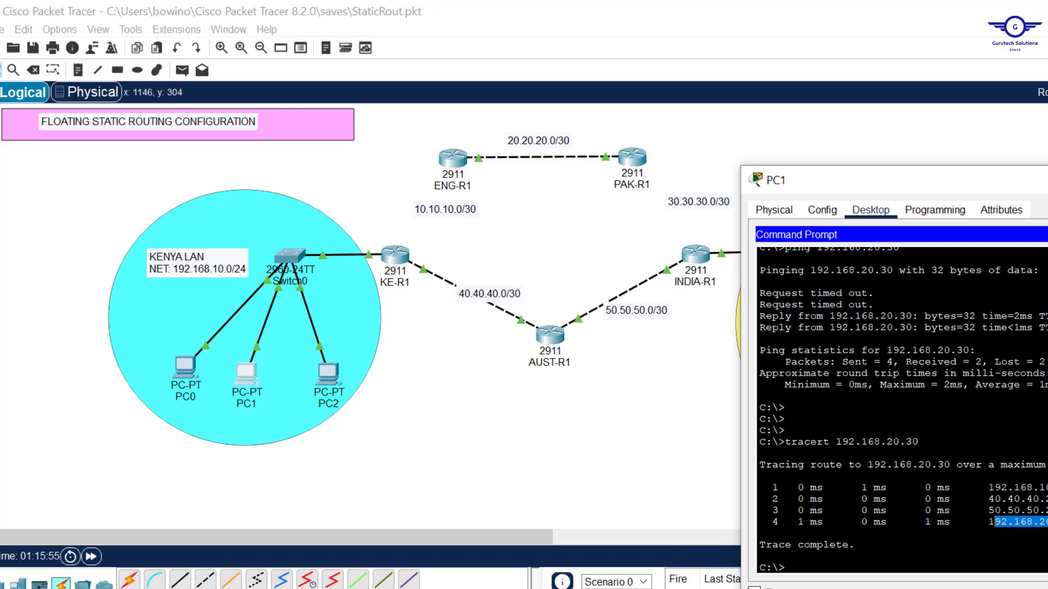
left_click(551, 240)
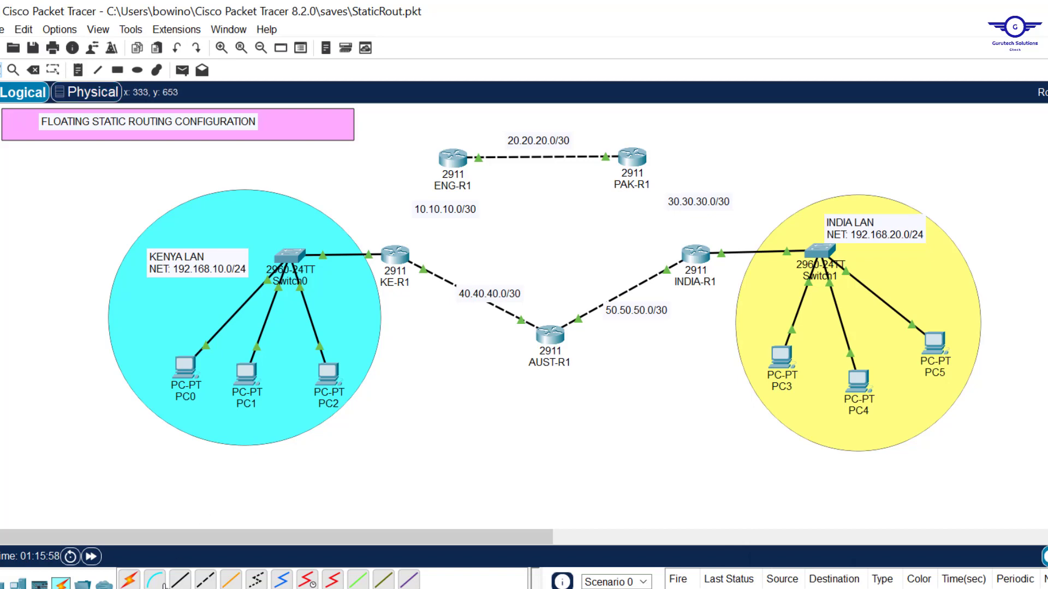
Step: Reconnect KE-R1 to ENG-R1 and PAK-R1 to INDIA-R1 with automatic cables, then reopen PC1
left_click(130, 582)
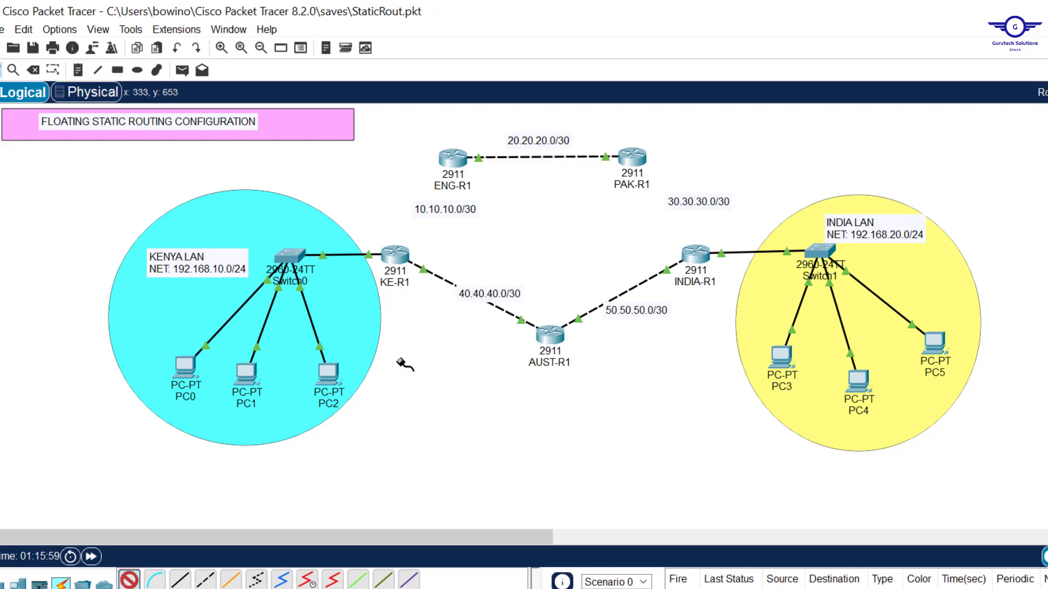
left_click(395, 256)
left_click(454, 158)
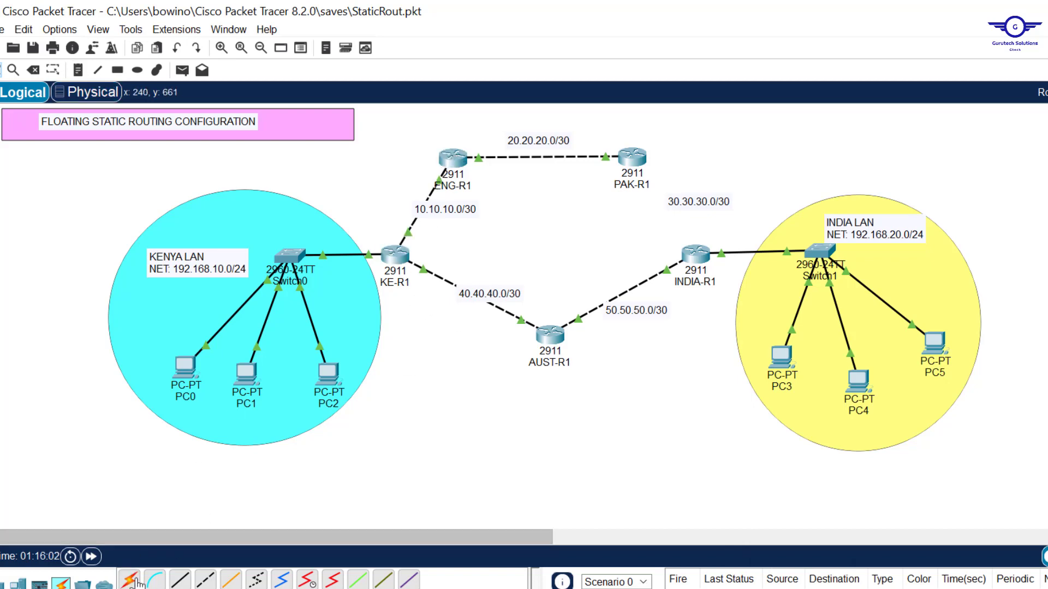
left_click(131, 580)
left_click(631, 157)
left_click(691, 253)
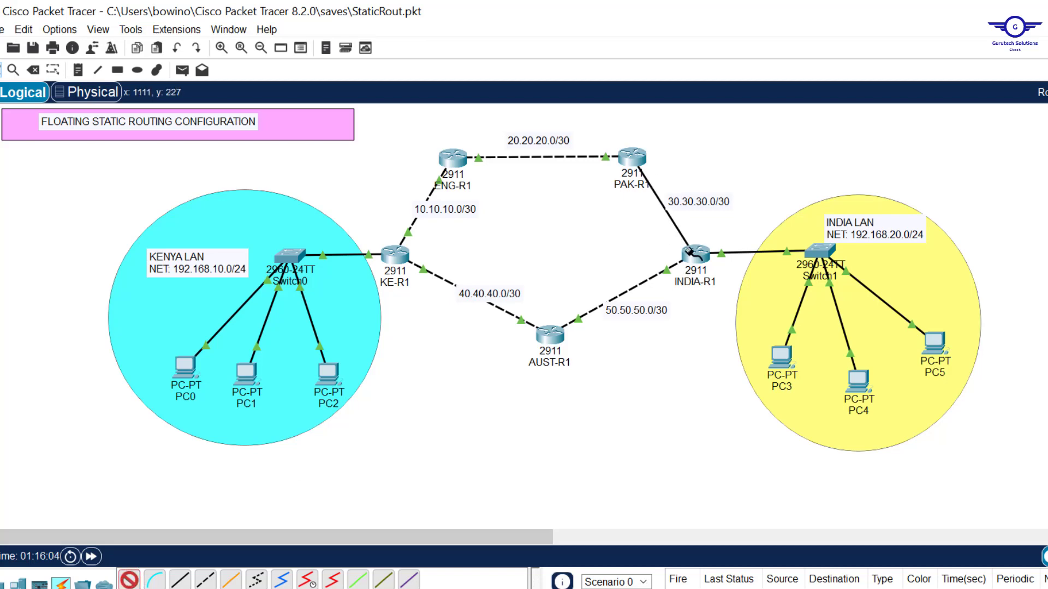
left_click(243, 376)
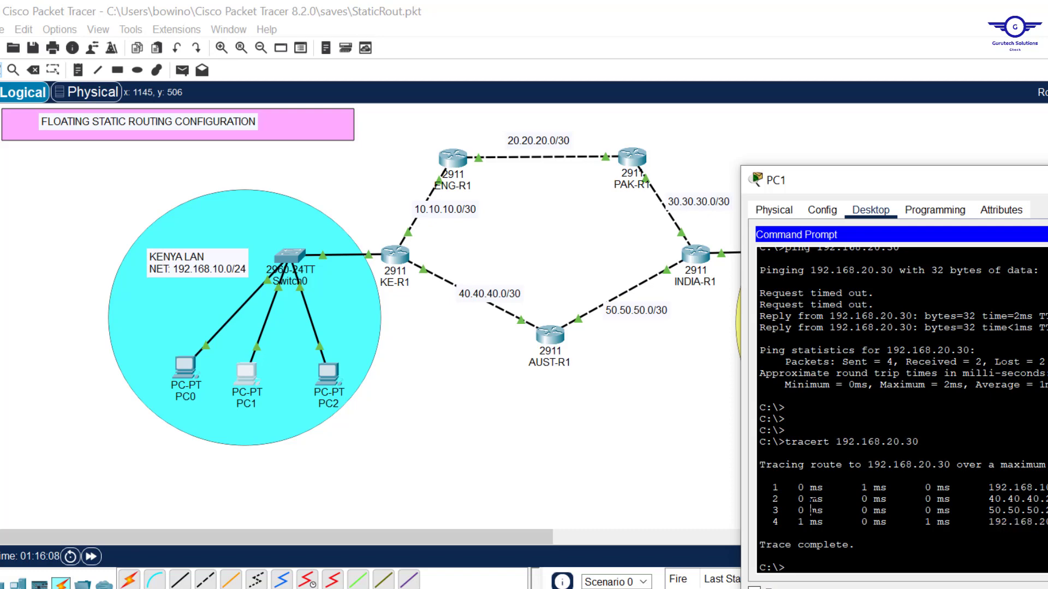
Step: Rerun tracert 192.168.20.30 on PC1, showing hops 10.10.10.2, 20.20.20.2 and 30.30.30.2 again
key("Up")
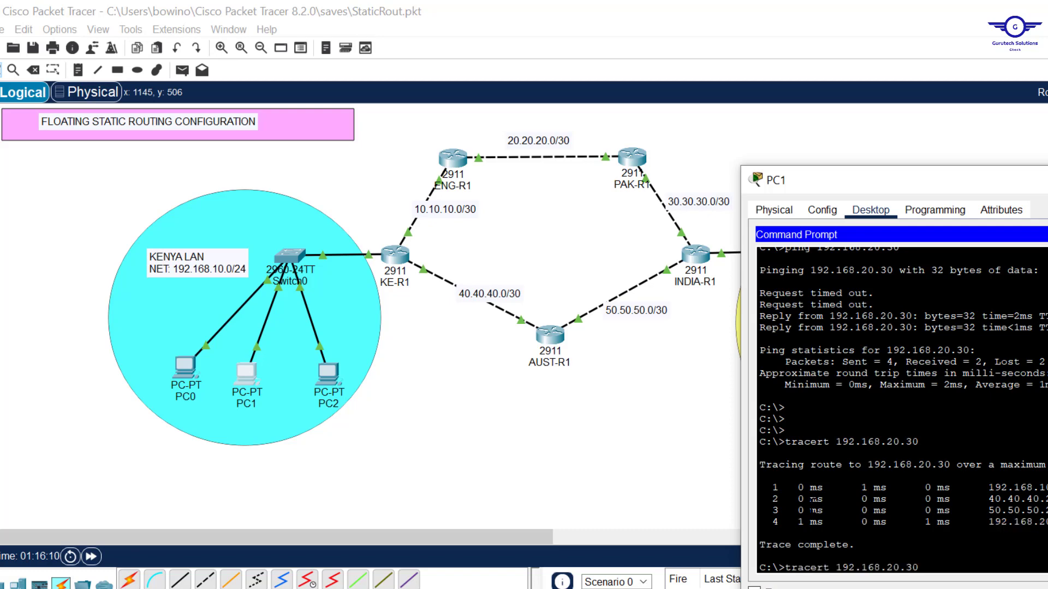
key("Return")
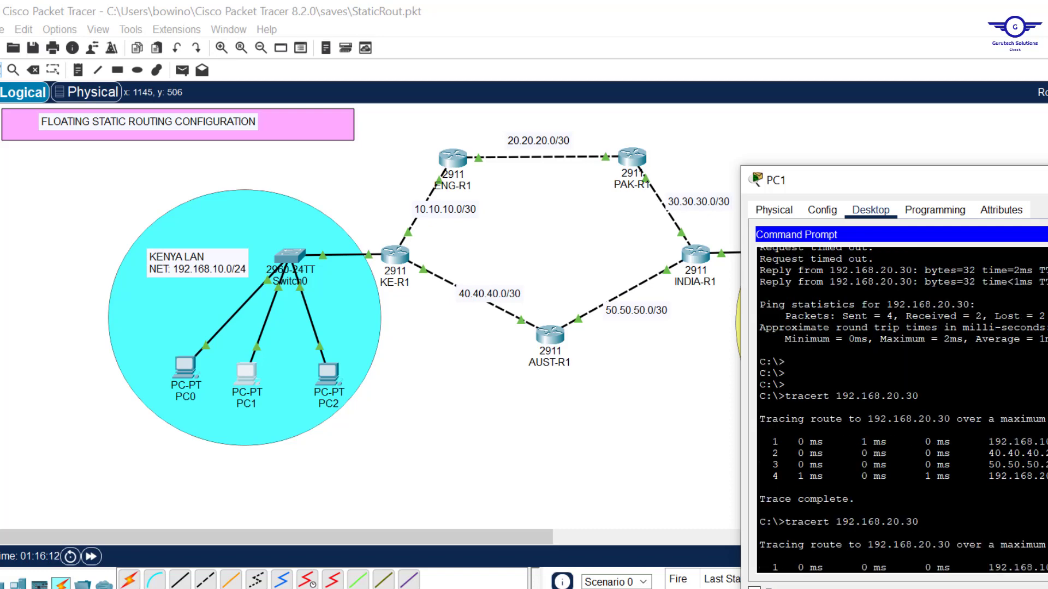
left_click_drag(950, 186, 802, 129)
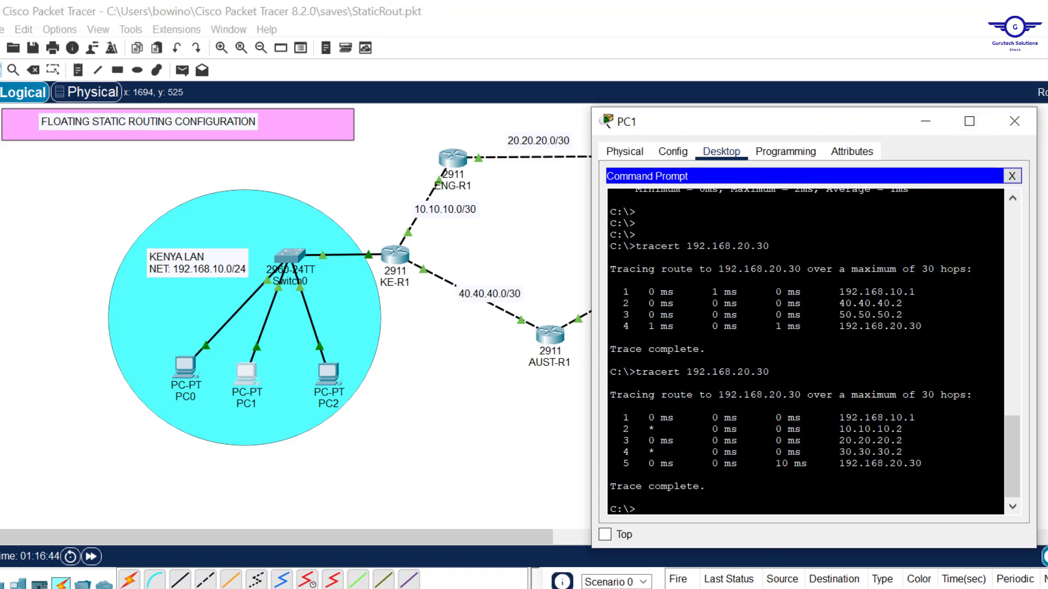
key("F9")
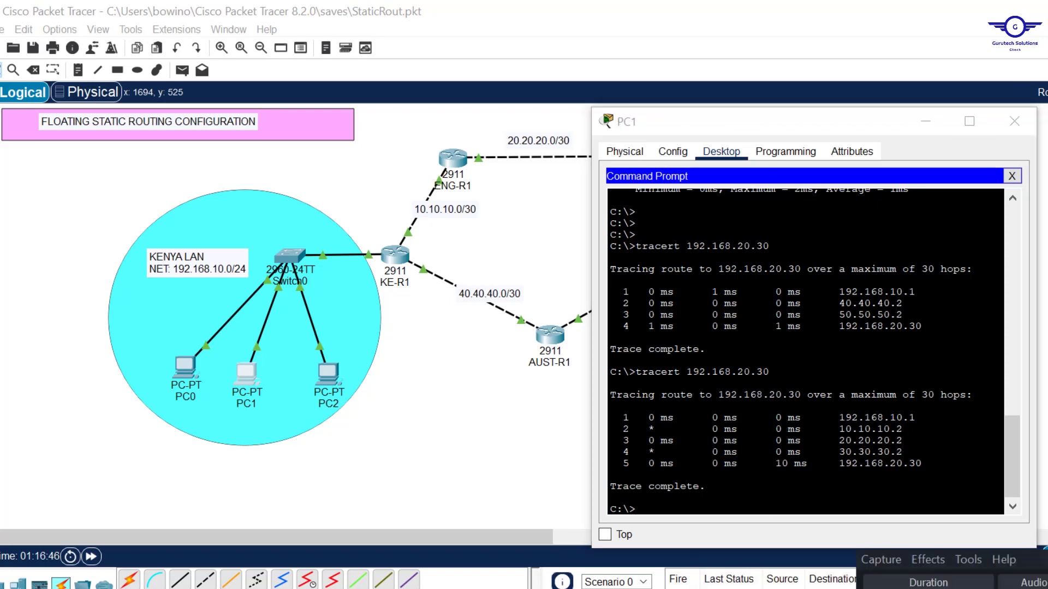